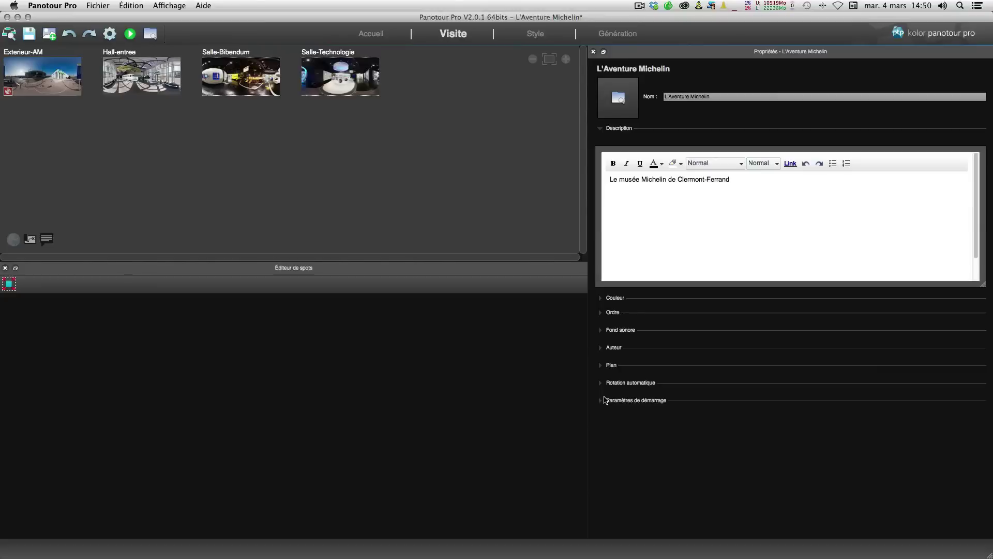
# Rename the Exterieur-AM panorama to "L'extérieur de l'Aventure Michelin"
pyautogui.click(47, 81)
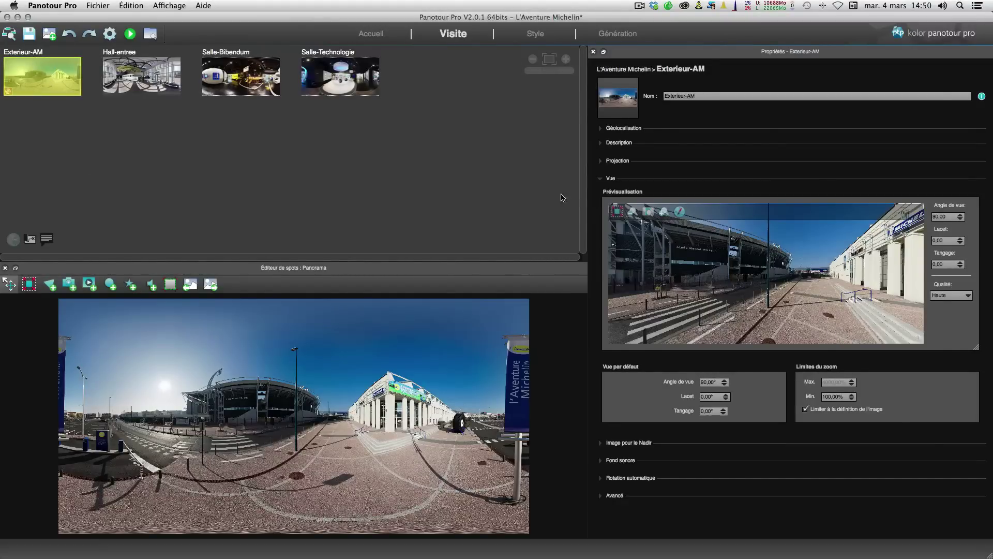
pyautogui.moveTo(536, 53)
pyautogui.click(567, 60)
pyautogui.click(567, 59)
pyautogui.click(566, 59)
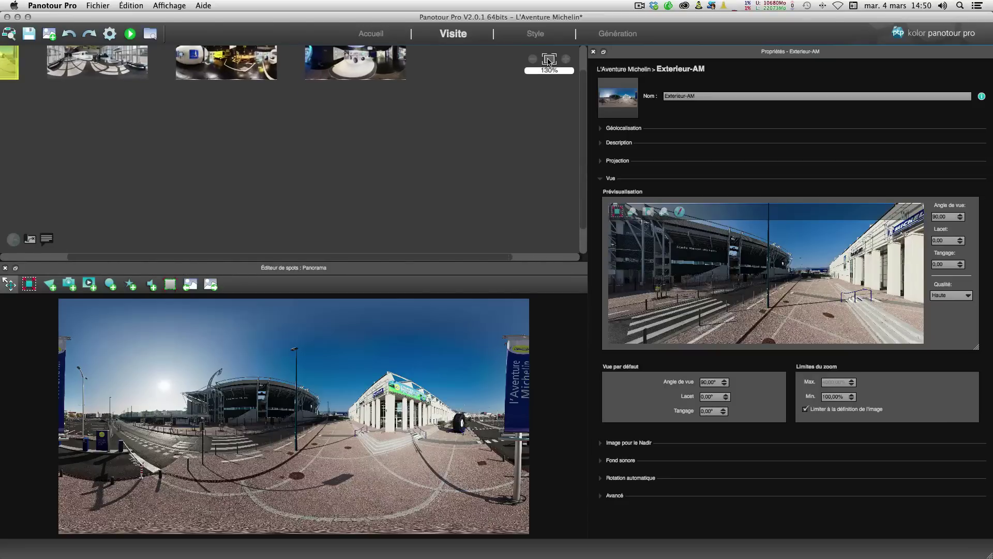
pyautogui.click(549, 59)
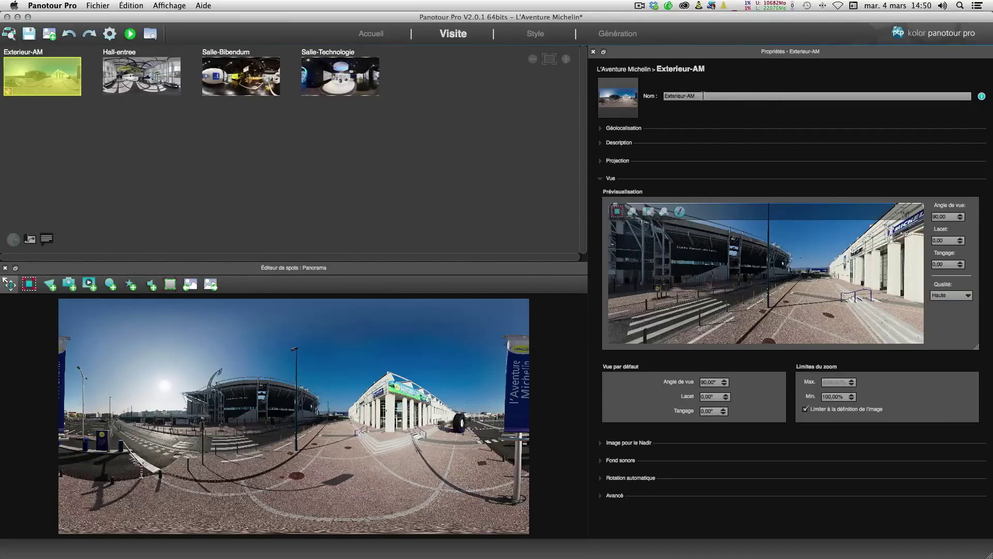
pyautogui.moveTo(704, 96); pyautogui.dragTo(666, 96)
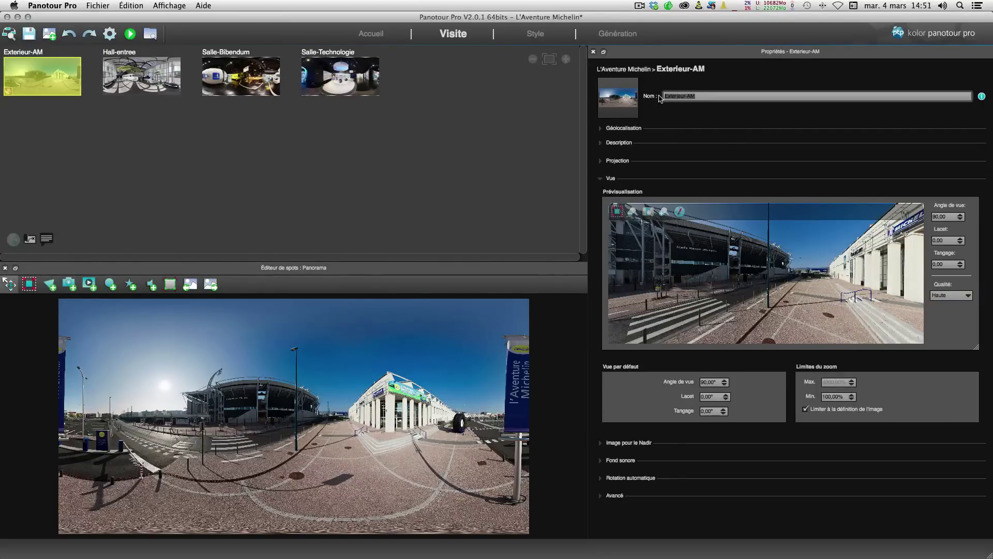
pyautogui.write('L')
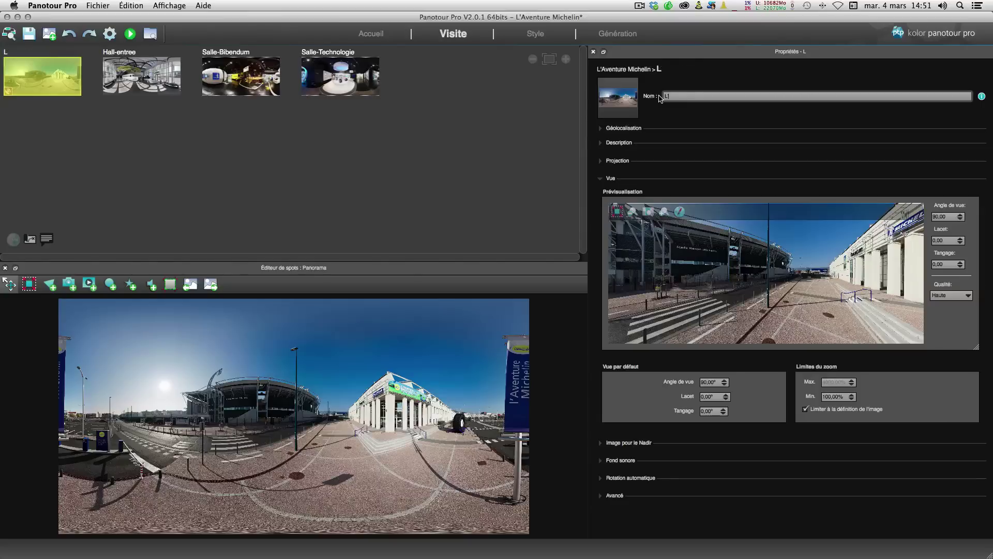
pyautogui.write("'extérieur de l'Aventure Michelin")
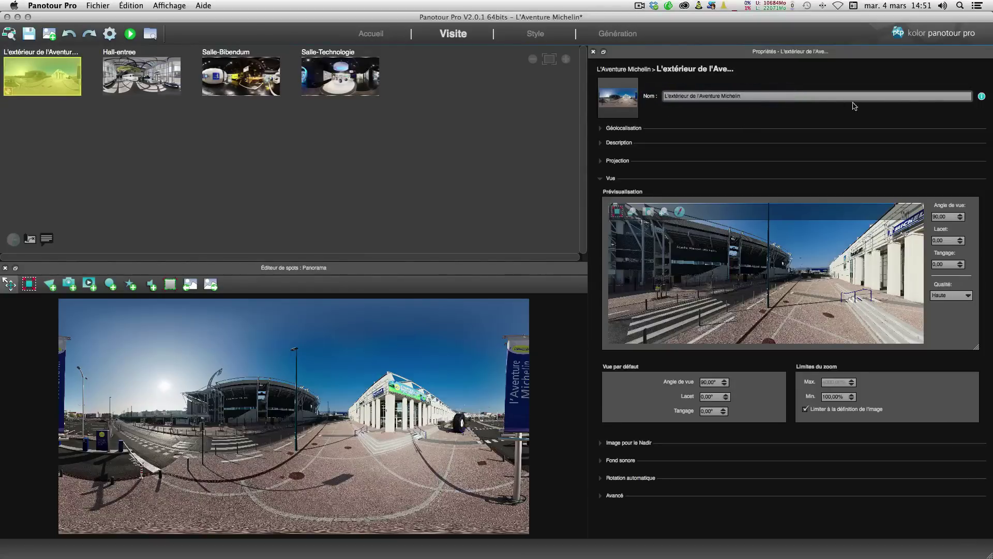
# Check the information for the exterior panorama, including its source file and its directory in the tour
pyautogui.click(982, 97)
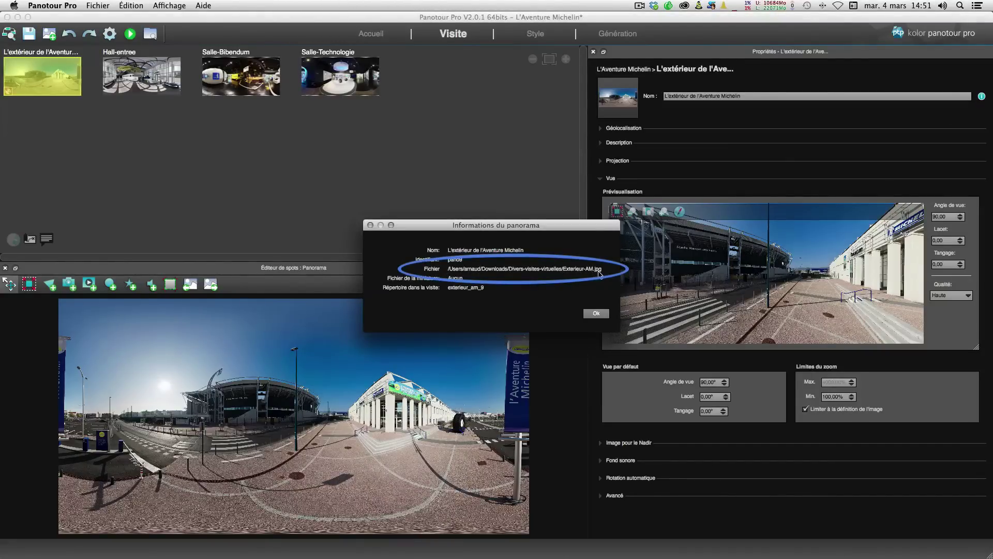
pyautogui.click(596, 314)
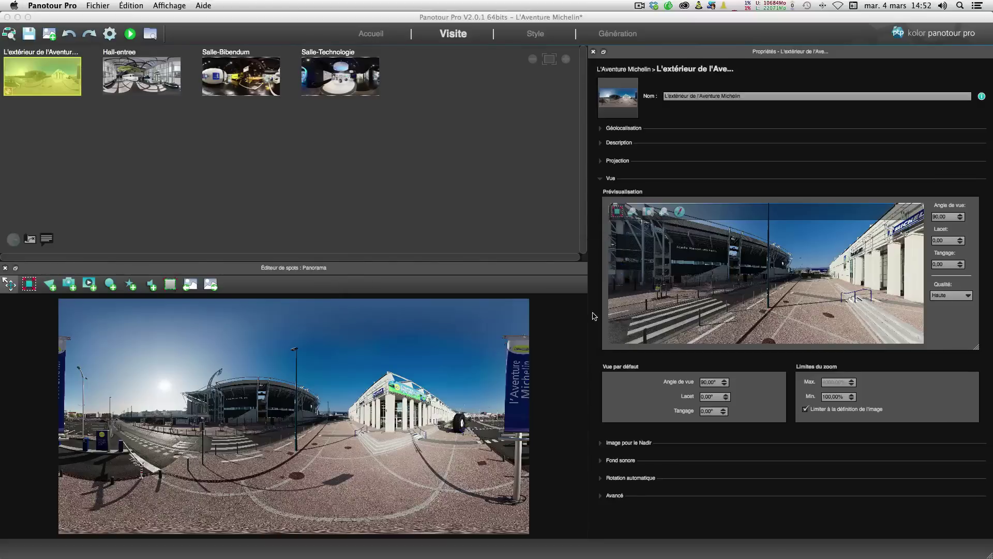
pyautogui.click(751, 96)
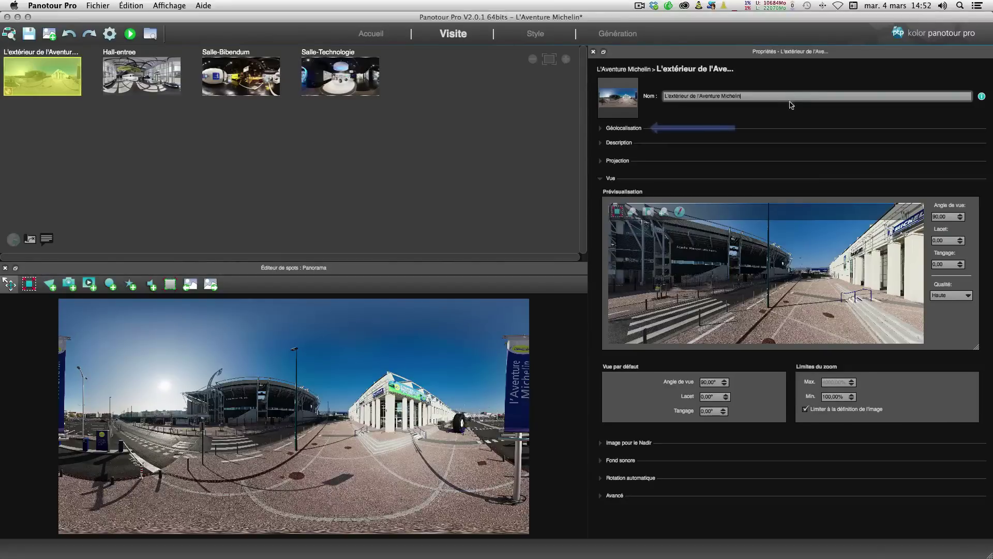
# Geolocate the exterior panorama by moving its map marker from the Montmélian area to just north of Clermont-Ferrand
pyautogui.click(602, 129)
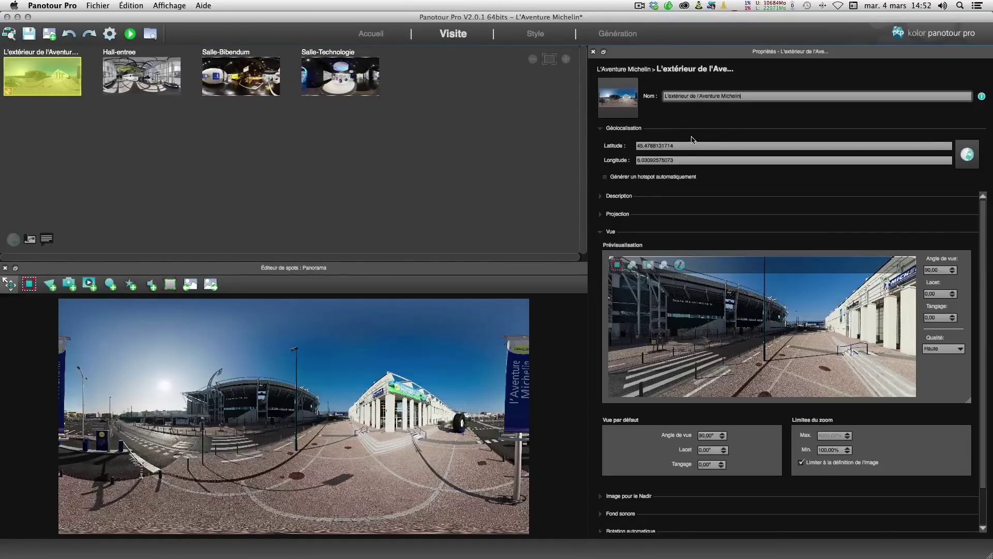
pyautogui.click(966, 155)
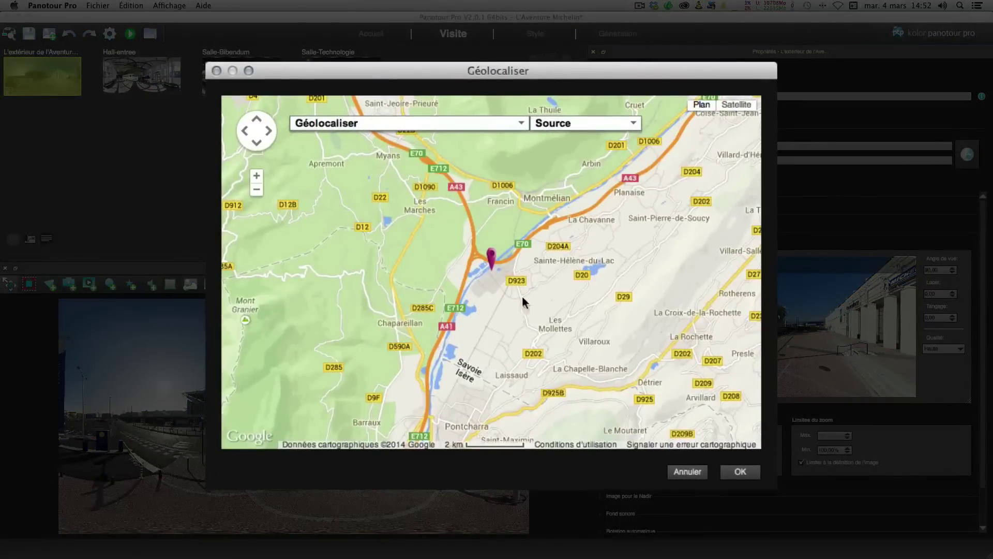
pyautogui.moveTo(361, 229)
pyautogui.mouseDown()
pyautogui.moveTo(417, 274)
pyautogui.moveTo(524, 322)
pyautogui.mouseUp()
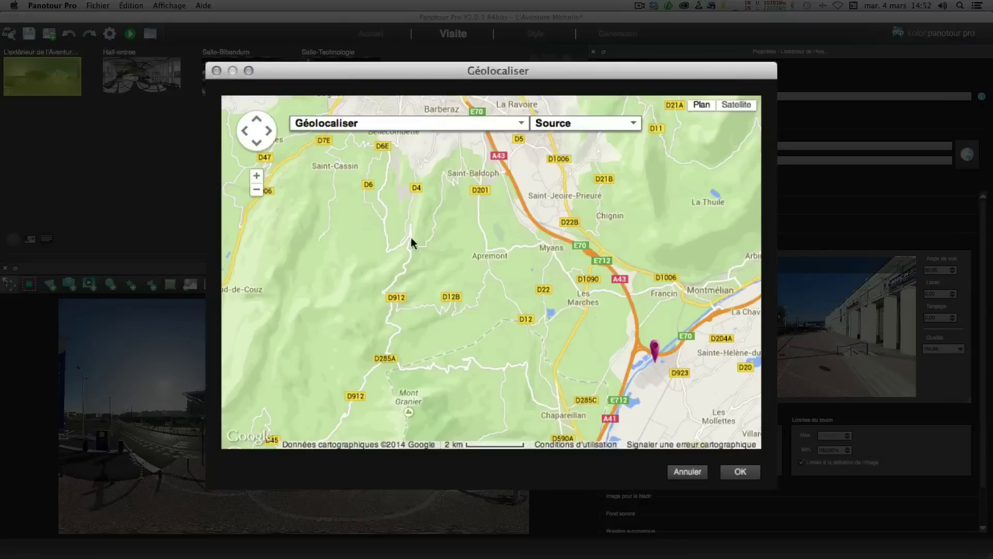
pyautogui.click(257, 190)
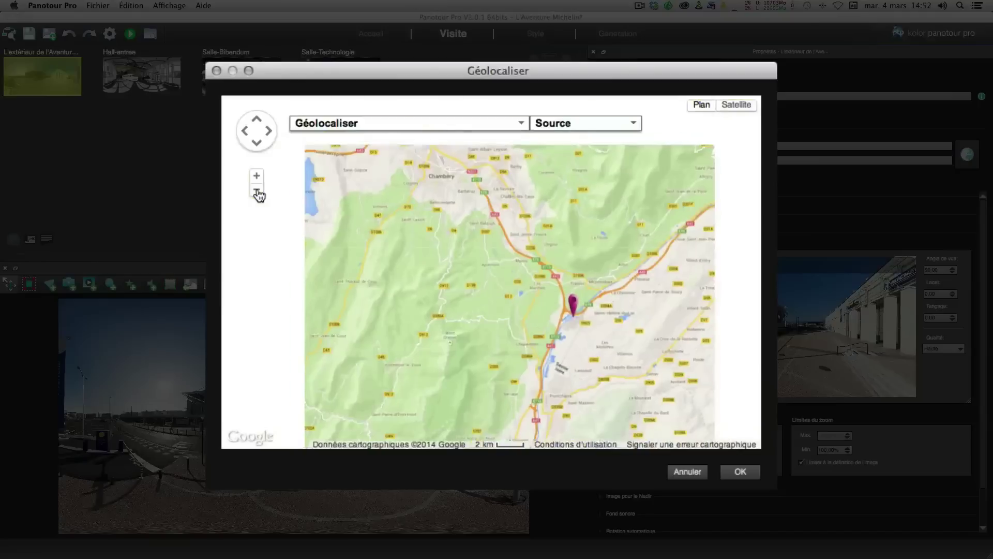
pyautogui.click(256, 189)
pyautogui.moveTo(392, 270); pyautogui.dragTo(559, 359)
pyautogui.moveTo(693, 372)
pyautogui.mouseDown()
pyautogui.moveTo(320, 272)
pyautogui.moveTo(283, 242)
pyautogui.mouseUp()
pyautogui.moveTo(332, 311)
pyautogui.mouseDown()
pyautogui.moveTo(502, 378)
pyautogui.moveTo(610, 386)
pyautogui.mouseUp()
pyautogui.moveTo(568, 317)
pyautogui.mouseDown()
pyautogui.moveTo(408, 257)
pyautogui.moveTo(288, 193)
pyautogui.moveTo(409, 259)
pyautogui.moveTo(678, 309)
pyautogui.moveTo(338, 232)
pyautogui.mouseUp()
pyautogui.moveTo(287, 288); pyautogui.dragTo(724, 354)
pyautogui.moveTo(674, 311); pyautogui.dragTo(653, 312)
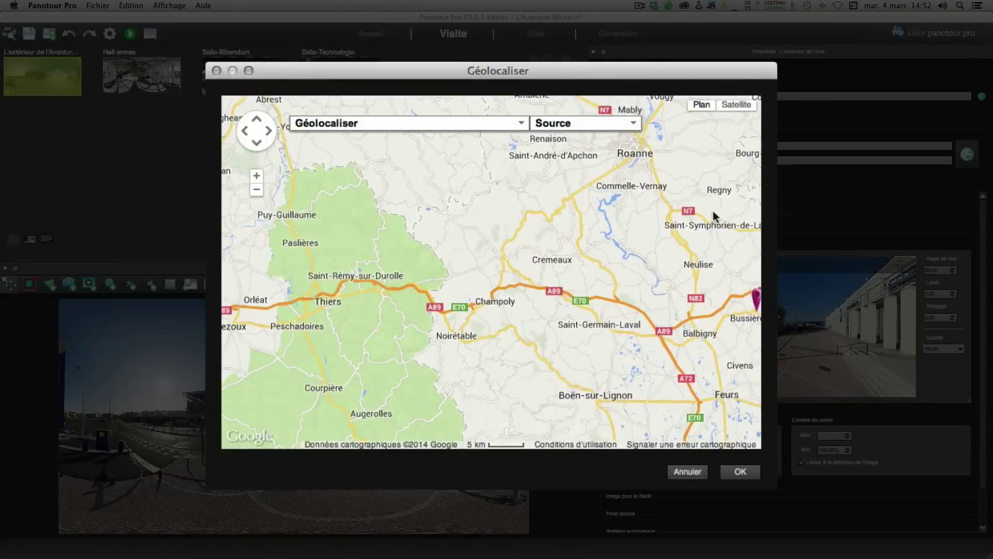
pyautogui.moveTo(757, 299)
pyautogui.mouseDown()
pyautogui.moveTo(312, 267)
pyautogui.moveTo(641, 262)
pyautogui.moveTo(414, 326)
pyautogui.moveTo(407, 345)
pyautogui.mouseUp()
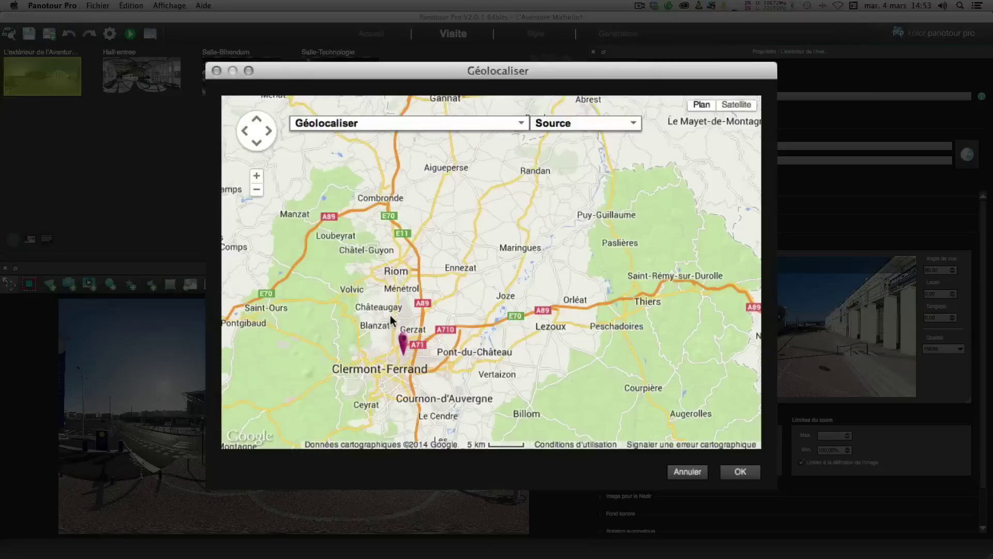
pyautogui.click(739, 471)
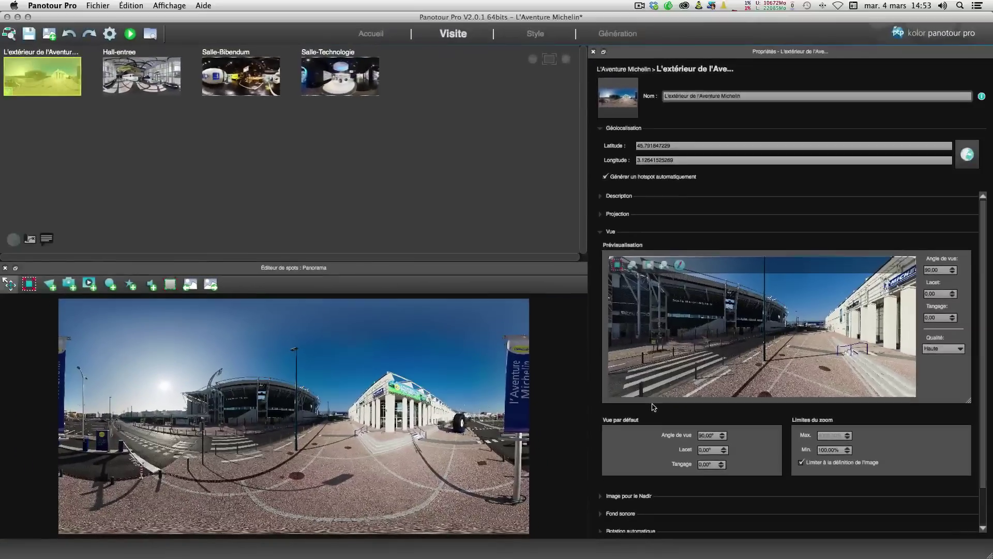
pyautogui.click(601, 129)
# Add the description "L'entrée du musée Michelin" to the exterior panorama
pyautogui.click(602, 144)
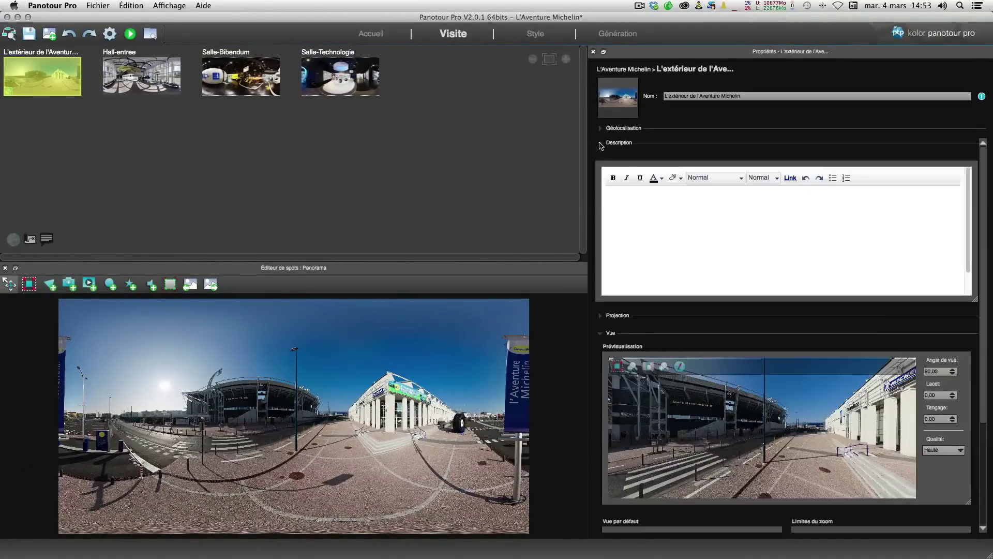
pyautogui.click(626, 206)
pyautogui.write("L'entrée de")
pyautogui.press('BackSpace')
pyautogui.write('u musée Michelin')
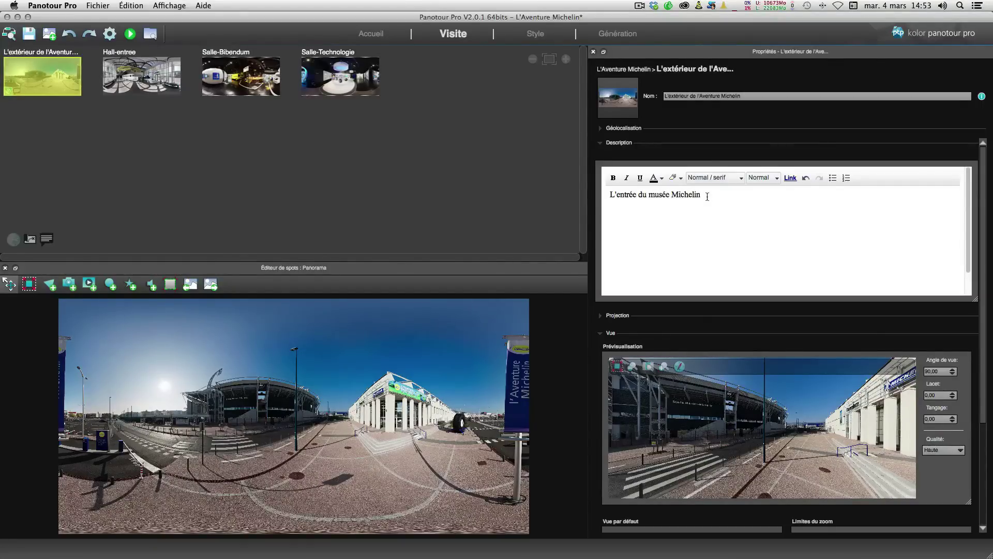
# Set the font of the whole description text to Normal
pyautogui.moveTo(701, 195); pyautogui.dragTo(612, 195)
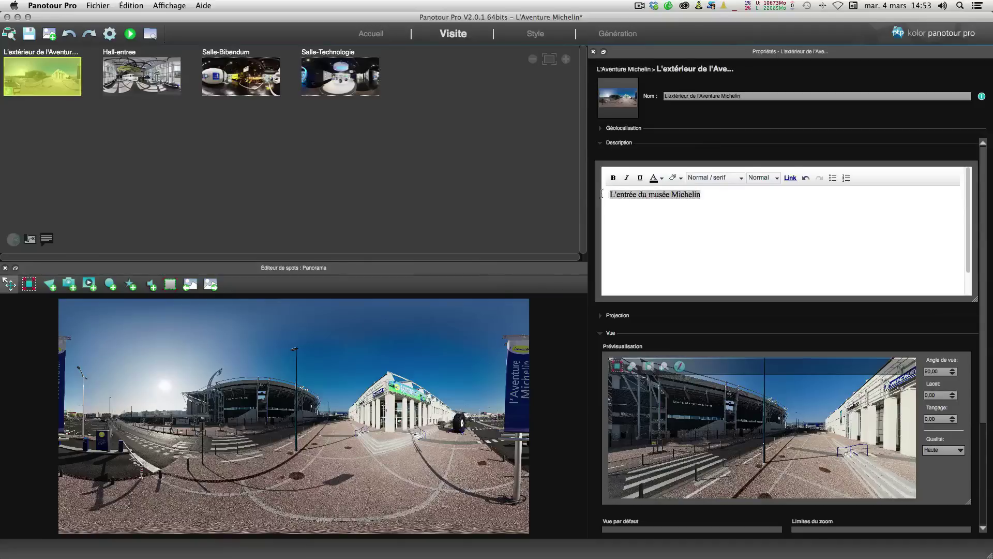
pyautogui.click(772, 174)
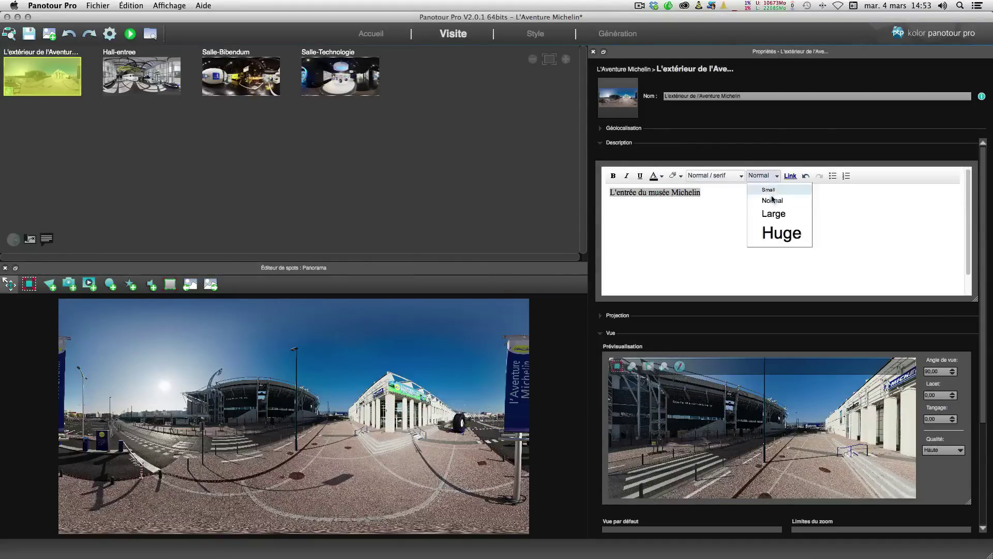
pyautogui.click(753, 187)
pyautogui.click(740, 176)
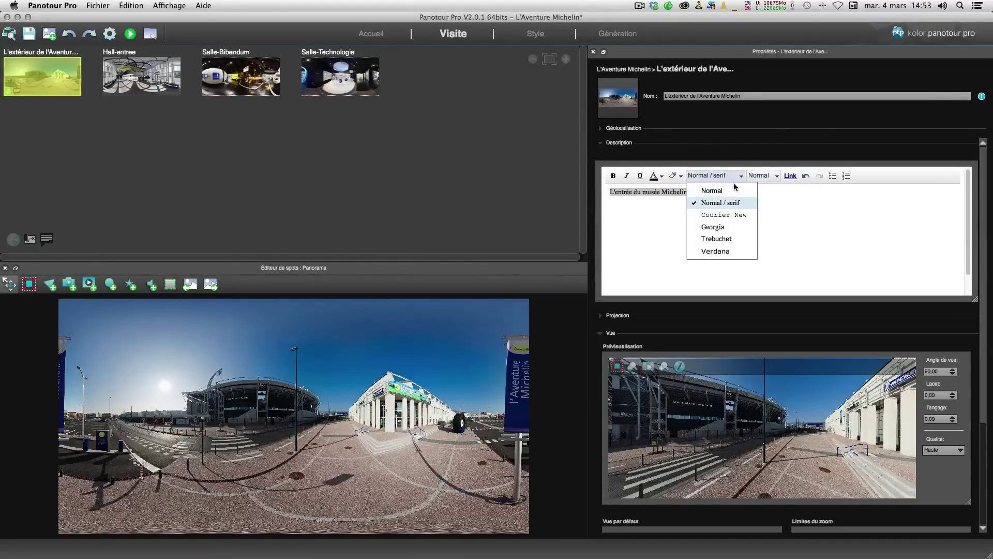
pyautogui.click(726, 192)
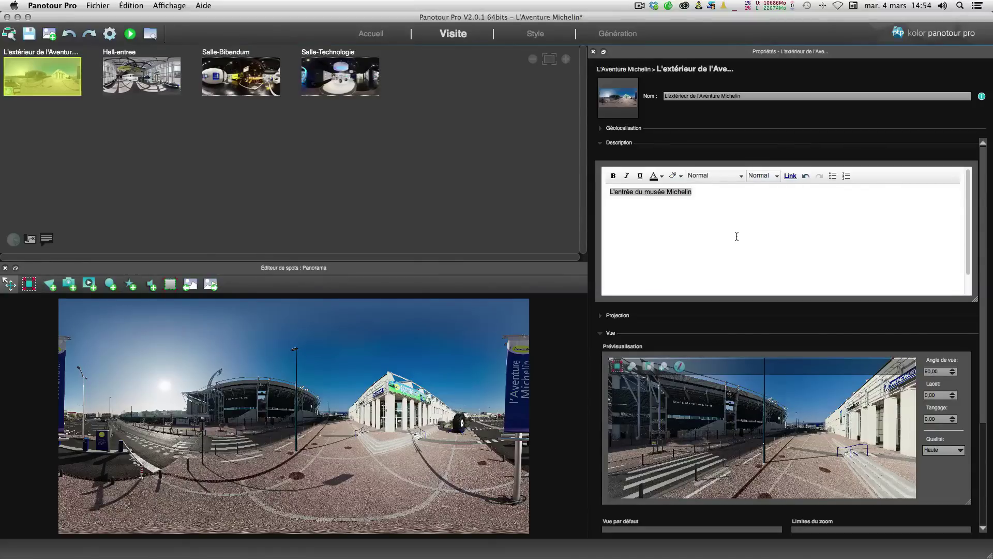
# Review the exterior panorama's projection settings, including the input field of view and the output projection
pyautogui.click(600, 144)
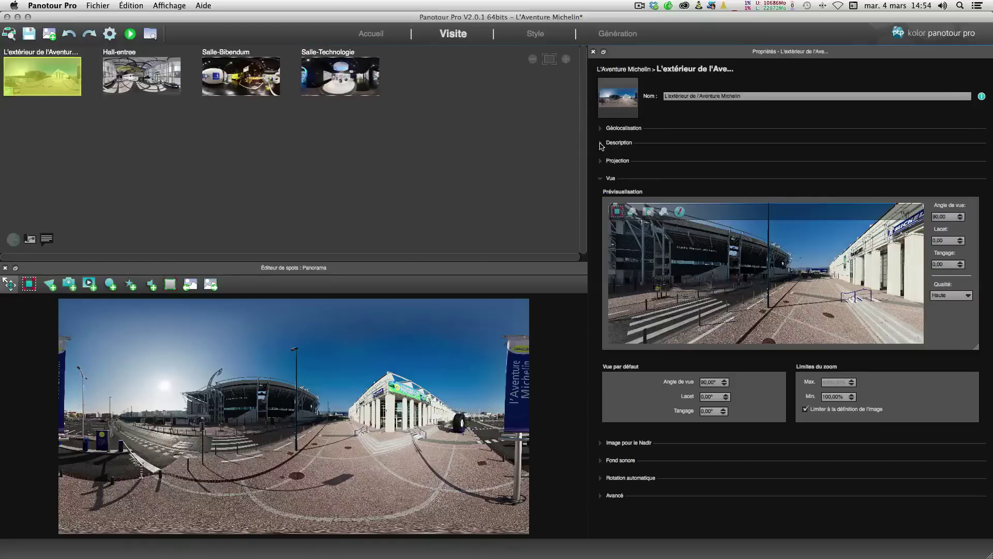
pyautogui.click(600, 161)
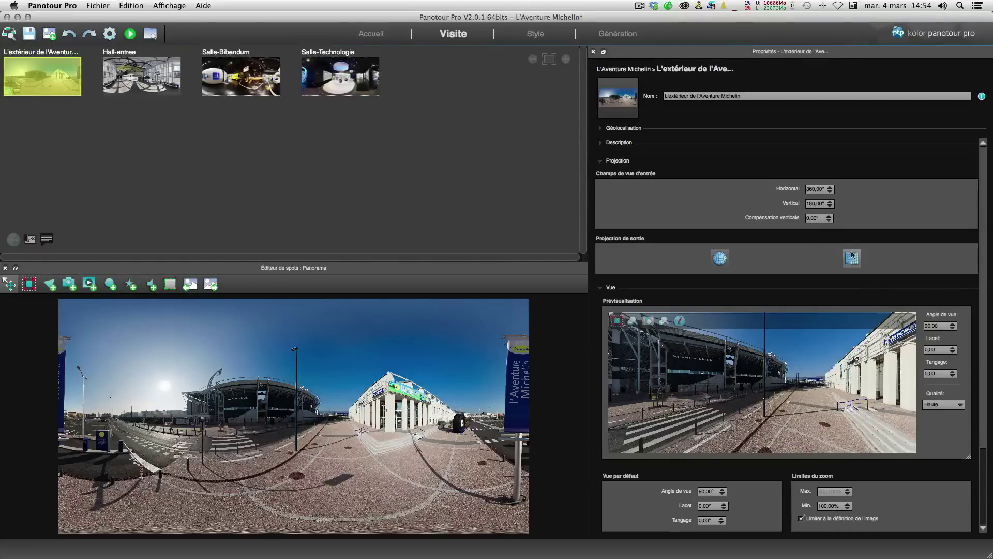
pyautogui.click(600, 163)
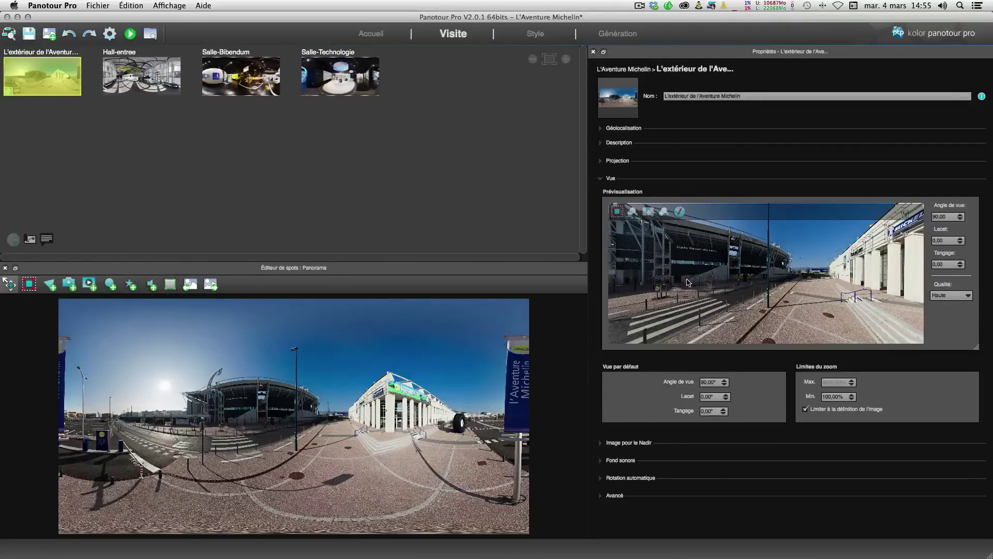
# Display the compass in the view preview, shift its north toward the museum building, and check the preview quality options
pyautogui.click(680, 212)
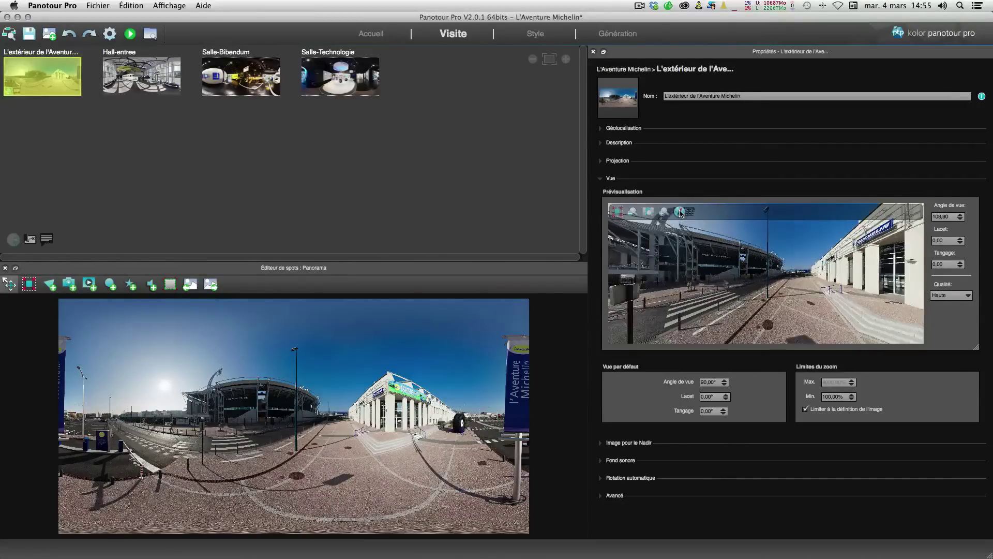
pyautogui.click(680, 211)
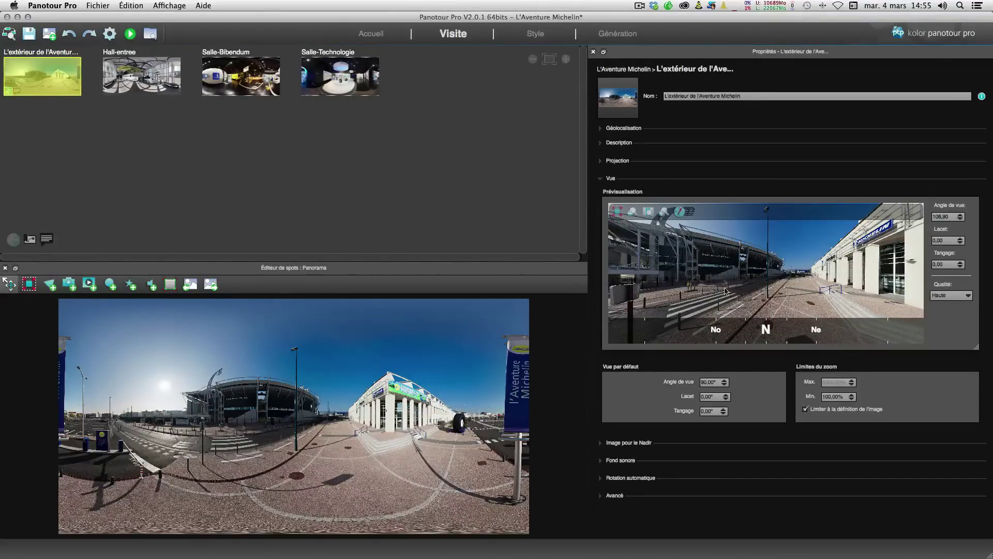
pyautogui.moveTo(712, 334); pyautogui.dragTo(770, 335)
pyautogui.moveTo(812, 291); pyautogui.dragTo(848, 334)
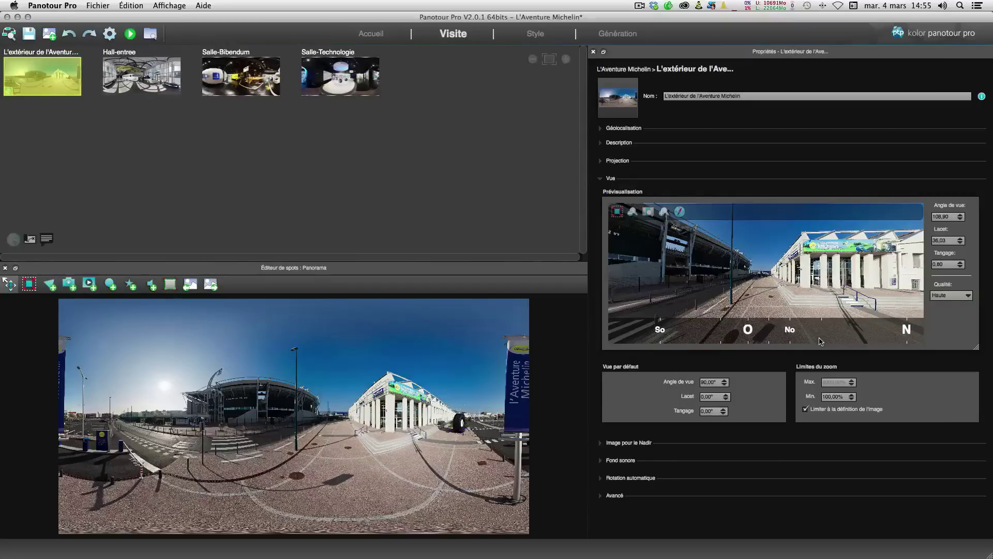
pyautogui.click(956, 295)
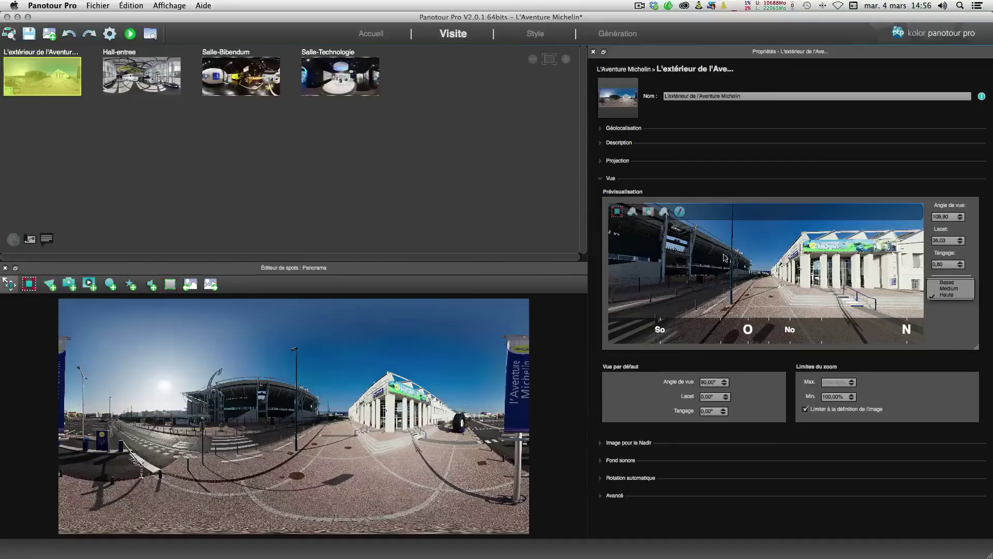
pyautogui.click(680, 211)
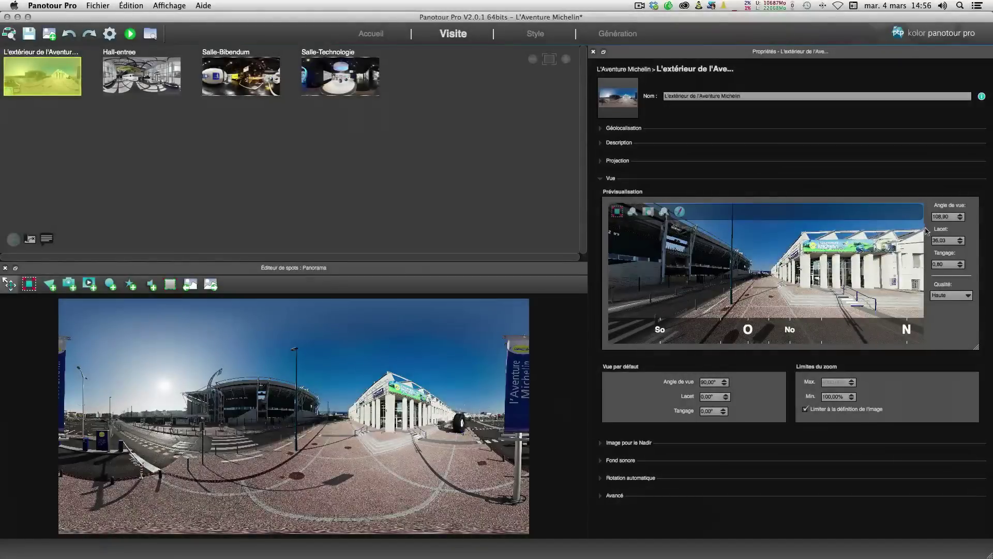
# Set the preview's view angle to 80° and make it the panorama's default view angle
pyautogui.doubleClick(950, 218)
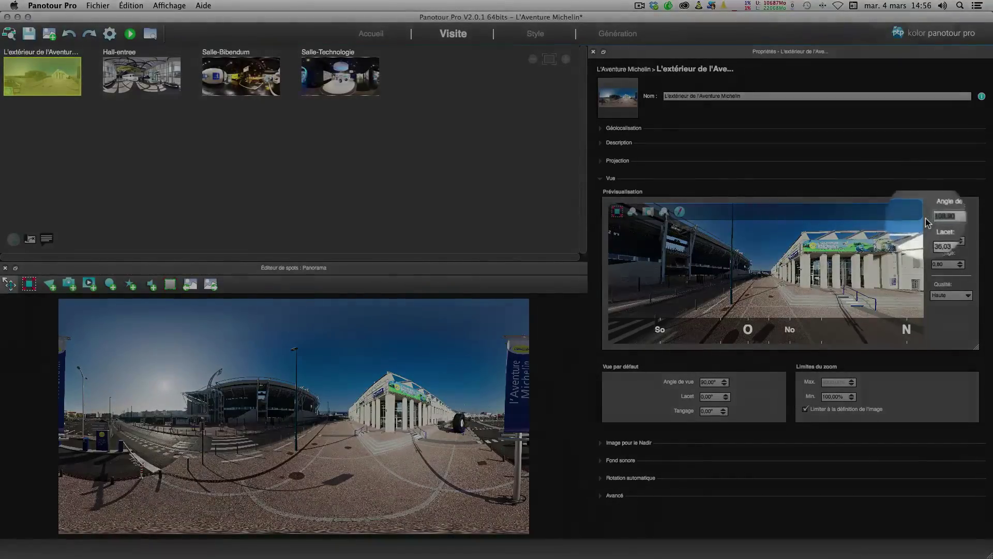
pyautogui.write('80')
pyautogui.press('Return')
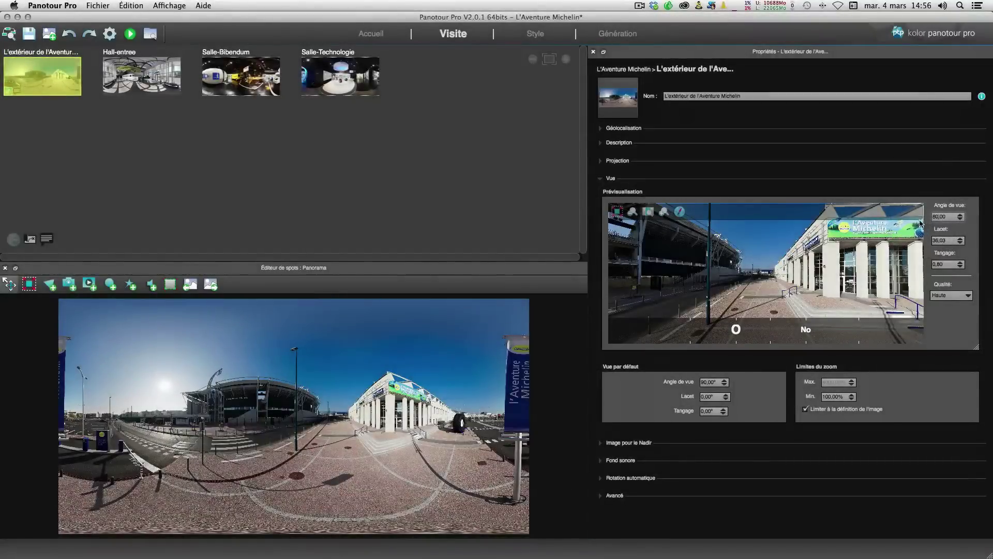
pyautogui.click(632, 211)
# Set the preview's view angle to 65° and turn the view to centre on the museum entrance
pyautogui.scroll(-5, 839, 269)
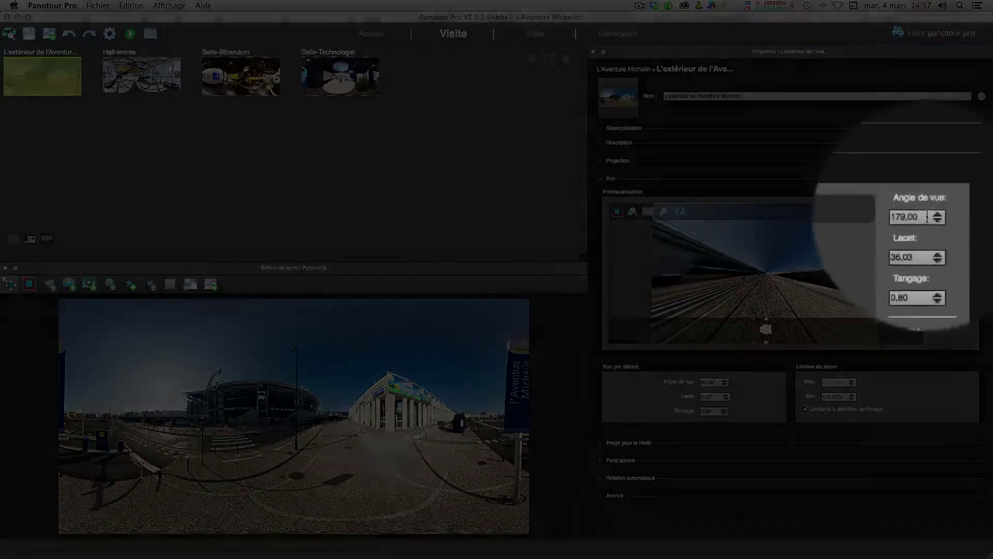
pyautogui.write('65')
pyautogui.press('Return')
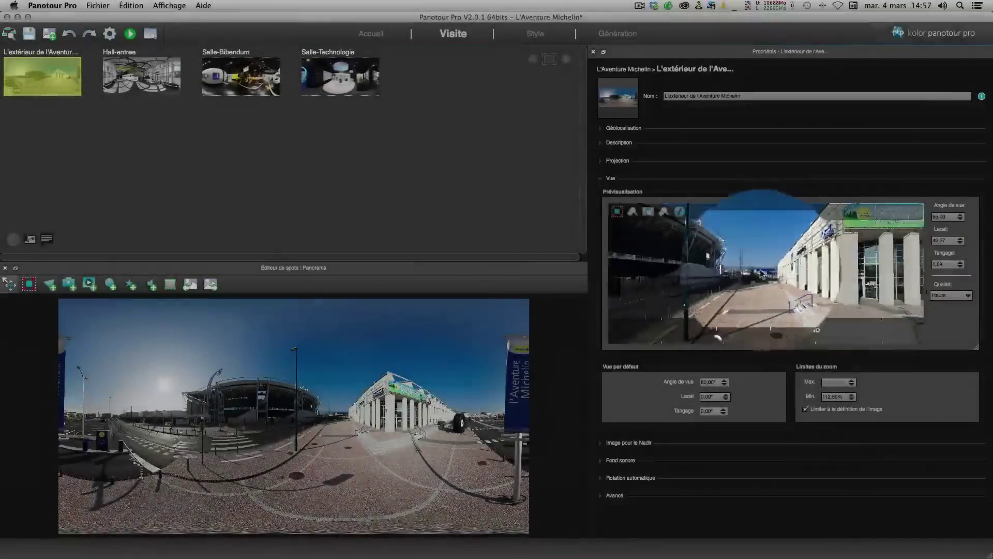
pyautogui.moveTo(771, 271); pyautogui.dragTo(674, 270)
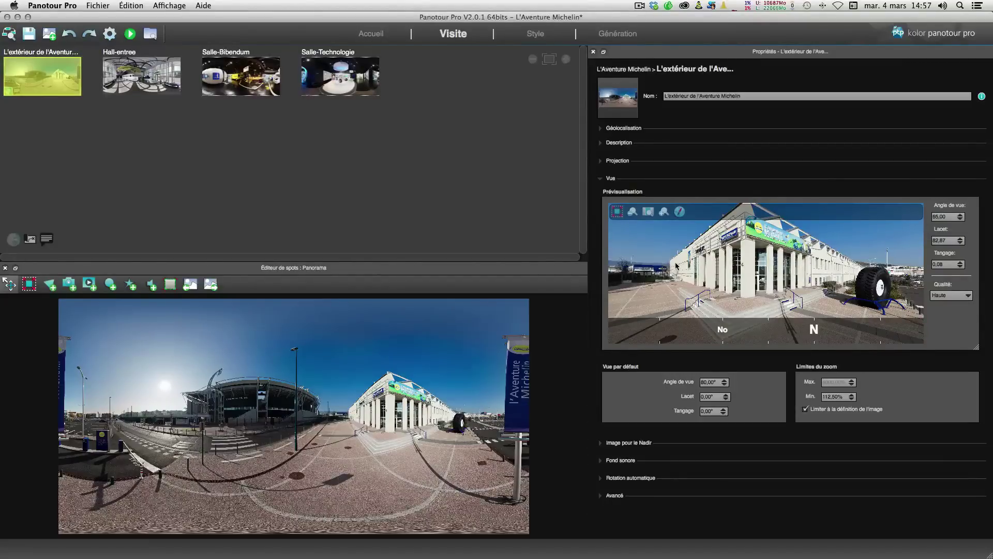
# Fine-tune the preview on the museum entrance and make it the panorama's default view, at 65° with about 84° yaw and 2° pitch
pyautogui.moveTo(748, 279)
pyautogui.mouseDown()
pyautogui.moveTo(841, 281)
pyautogui.moveTo(749, 283)
pyautogui.mouseUp()
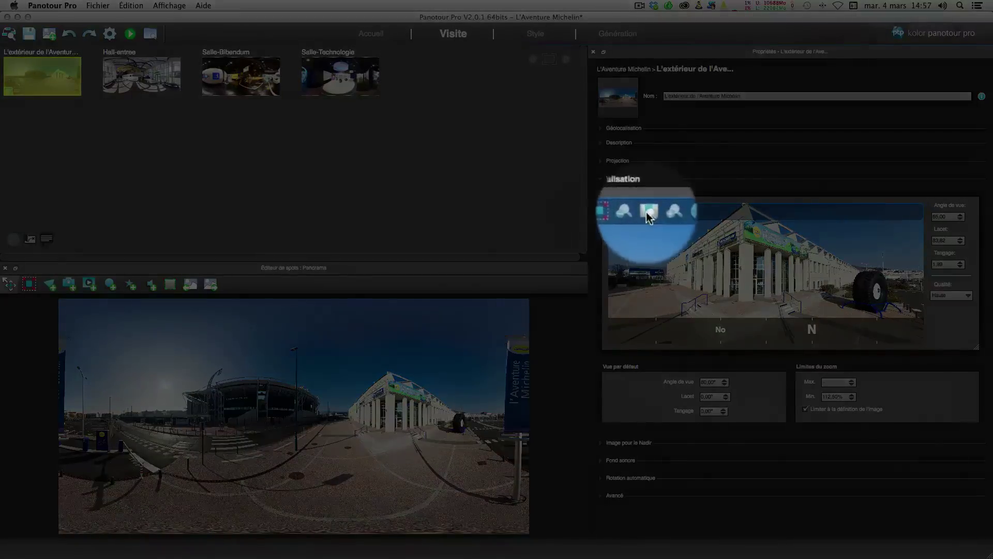
pyautogui.click(647, 211)
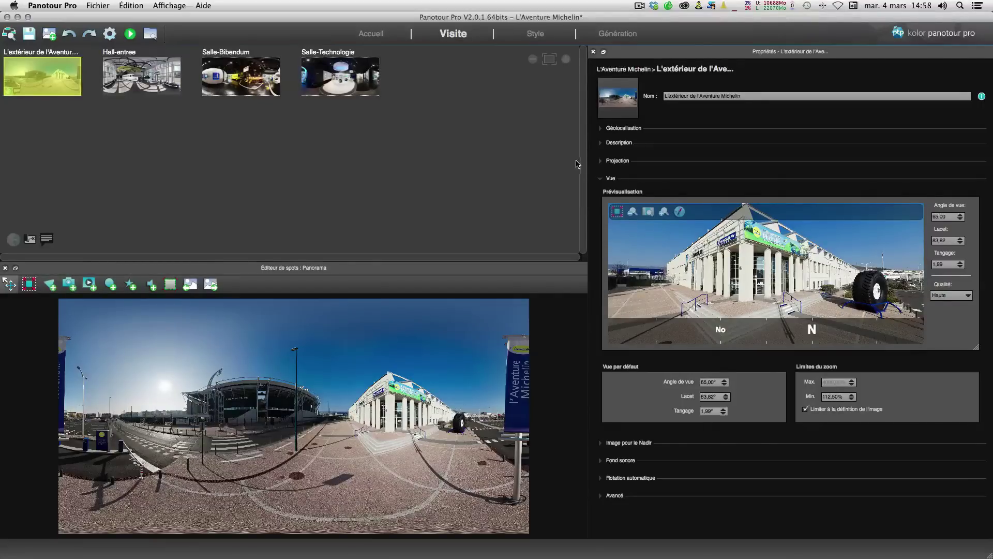
# Review the project's generation settings, including the target players and devices and the tile options, and return to the tour editor
pyautogui.click(611, 35)
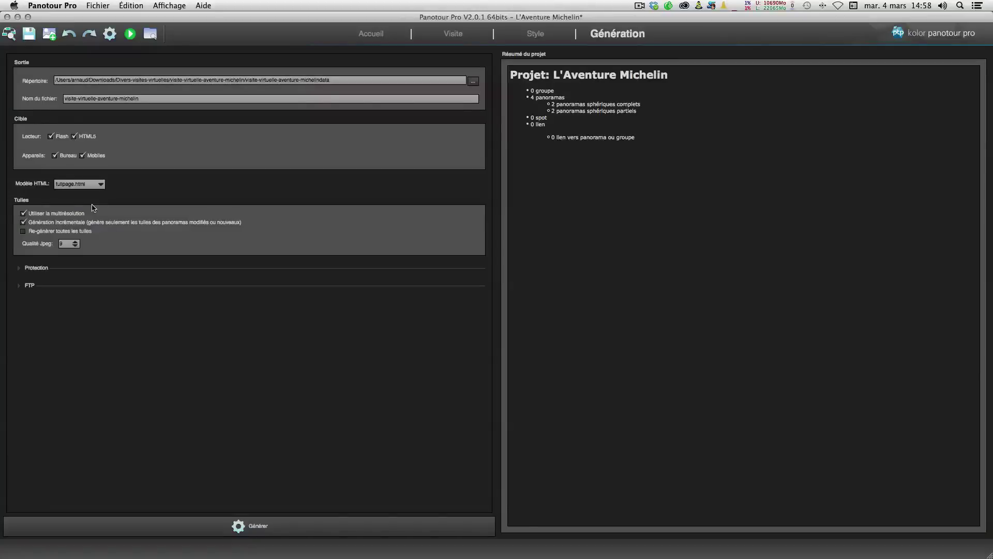
pyautogui.click(453, 34)
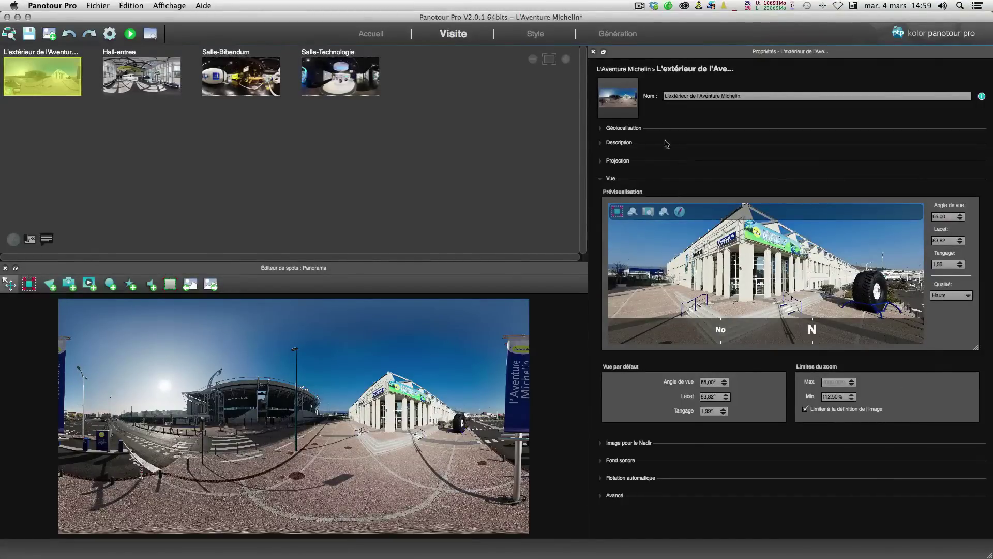
pyautogui.click(618, 36)
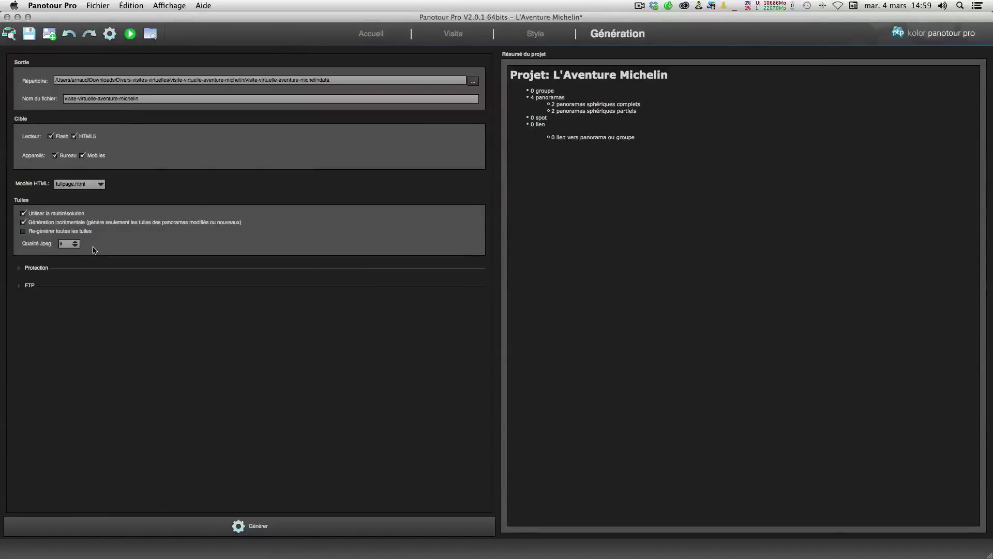
pyautogui.click(453, 34)
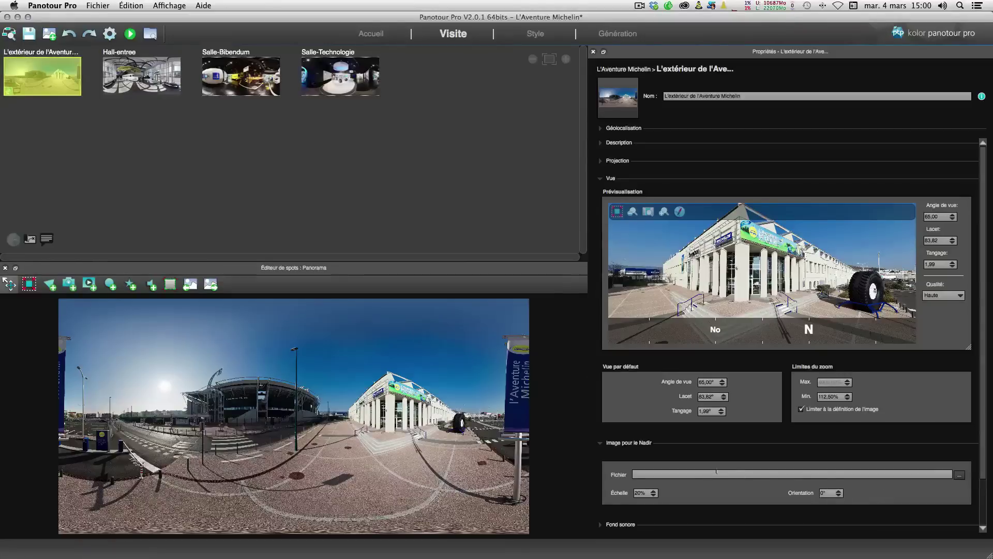
# Review the exterior panorama's nadir image, background sound and automatic rotation settings, leaving each section collapsed
pyautogui.click(601, 444)
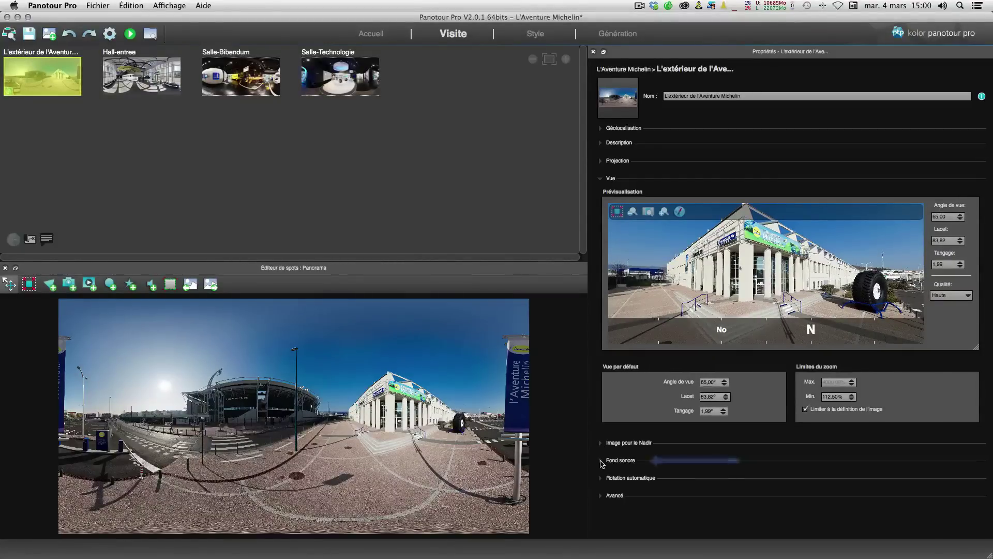
pyautogui.click(601, 460)
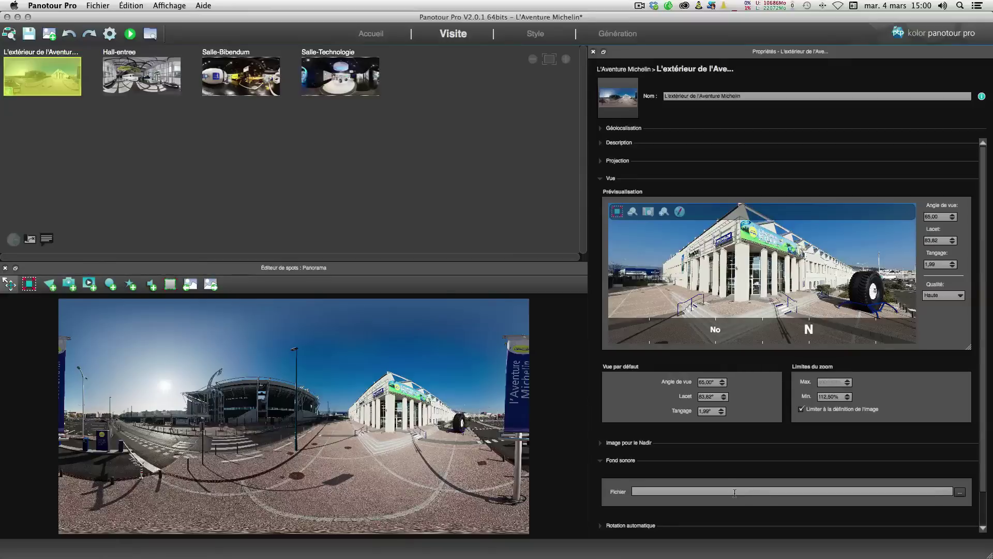
pyautogui.scroll(-1, 672, 472)
pyautogui.scroll(-2, 606, 467)
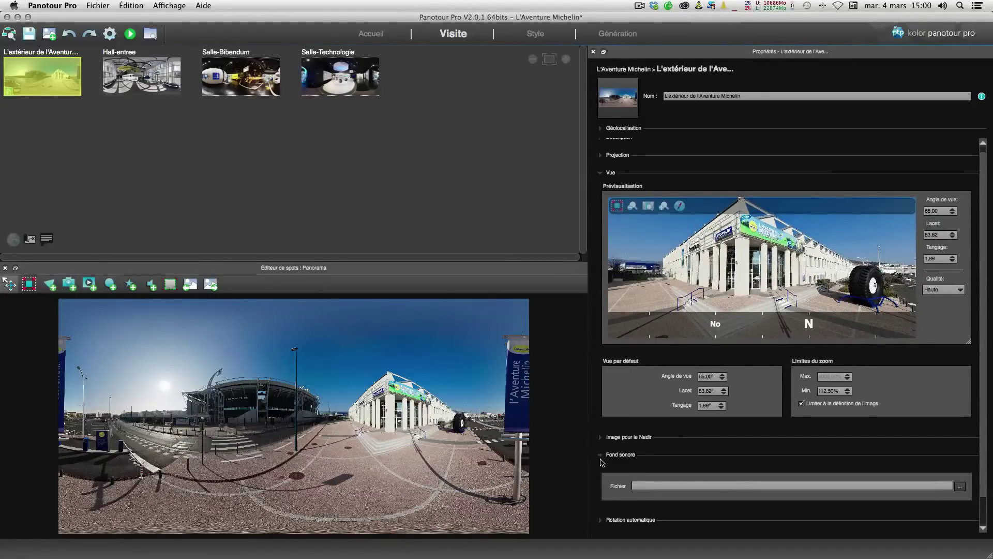
pyautogui.click(601, 457)
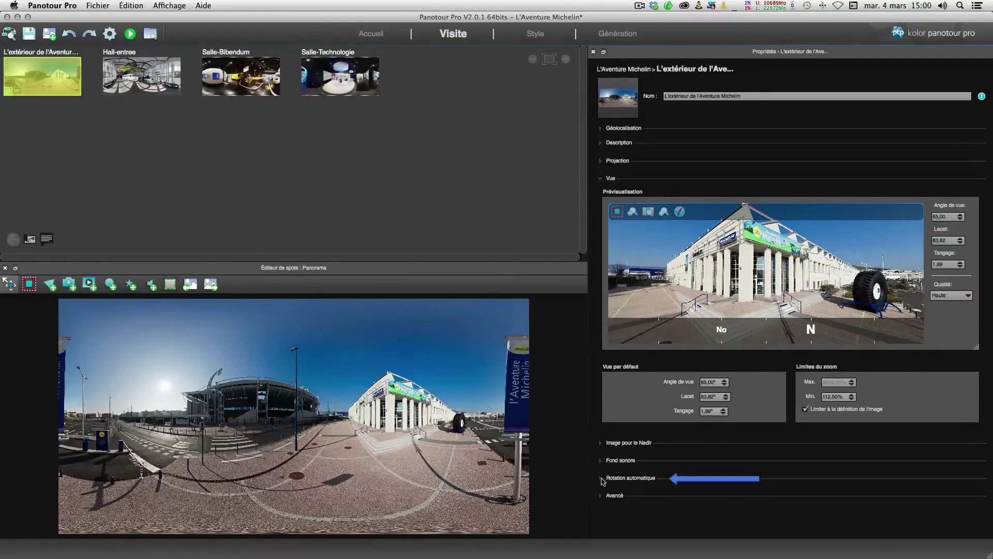
pyautogui.click(603, 479)
pyautogui.scroll(-3, 711, 442)
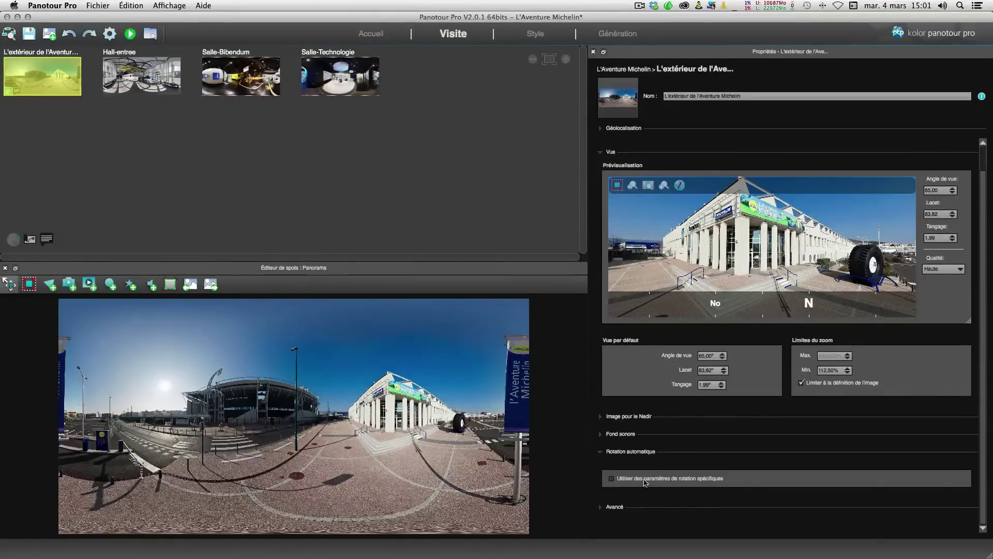
pyautogui.click(601, 452)
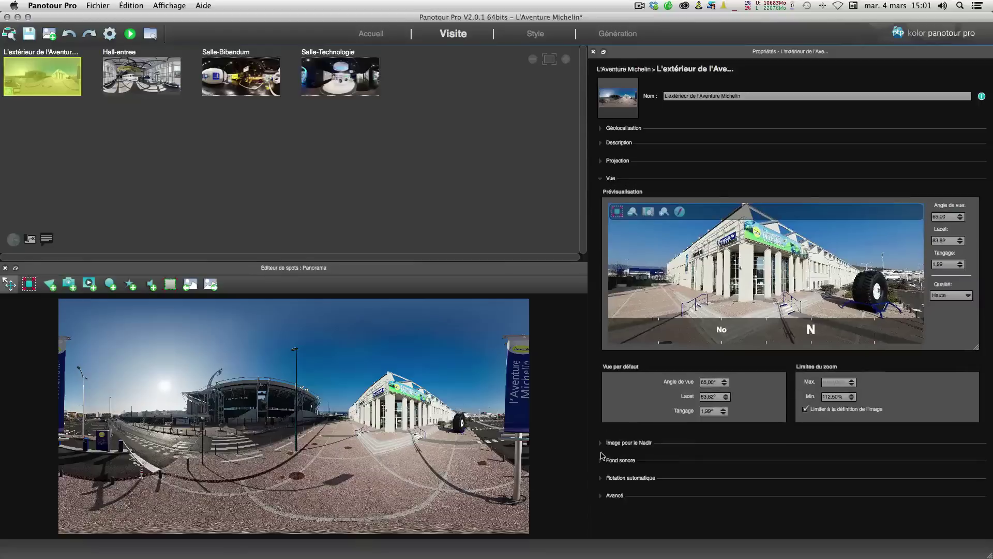
# Include the exterior panorama in a new group through its advanced settings
pyautogui.click(601, 496)
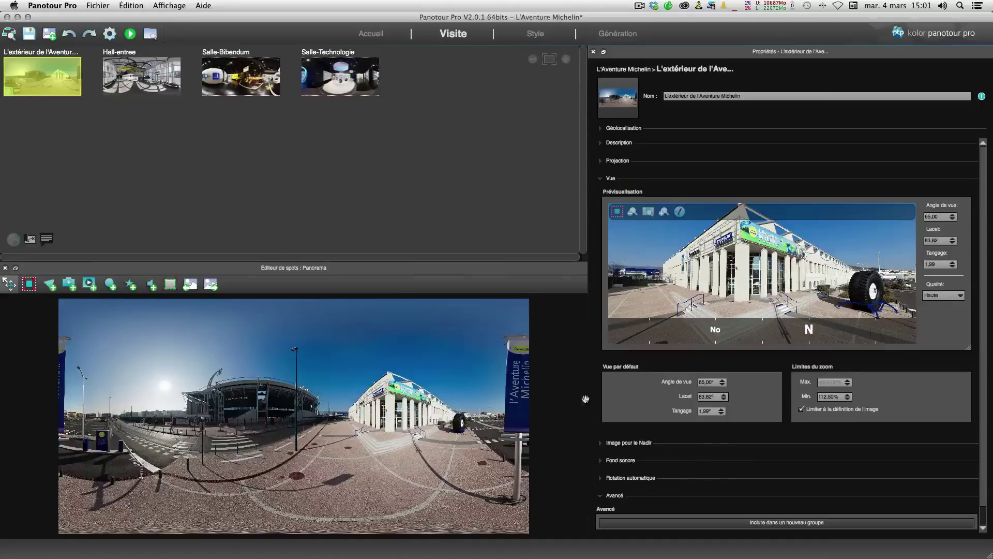
pyautogui.click(811, 522)
pyautogui.click(228, 87)
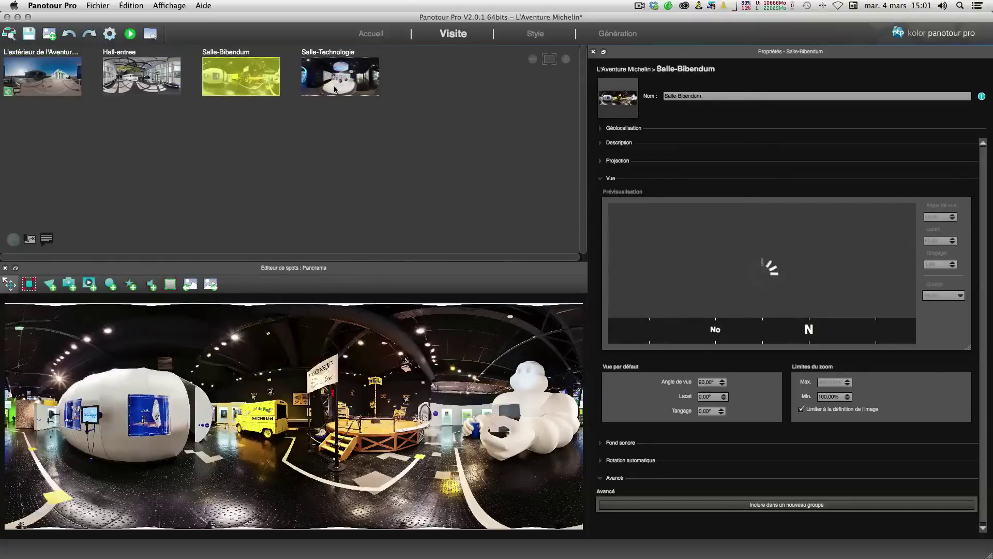
pyautogui.click(60, 74)
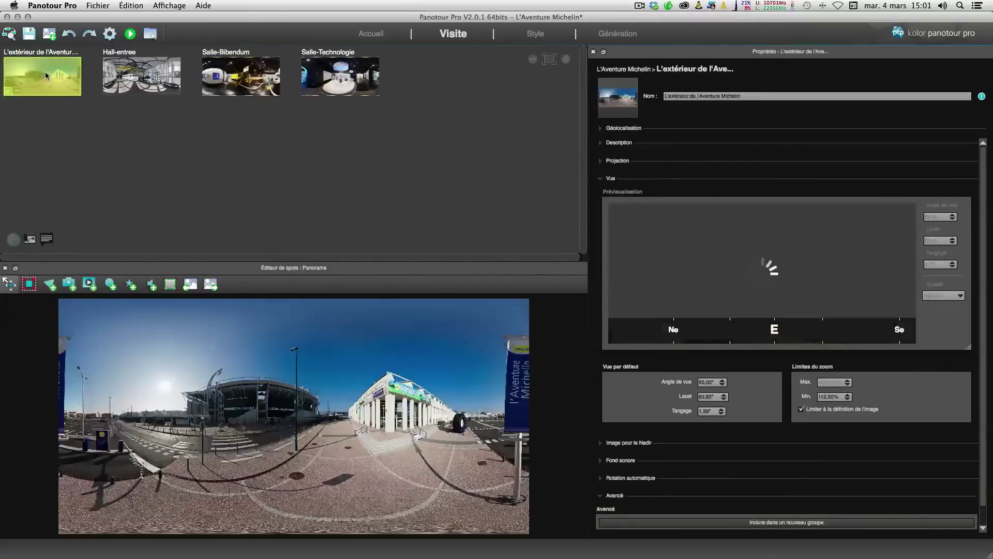
pyautogui.click(764, 524)
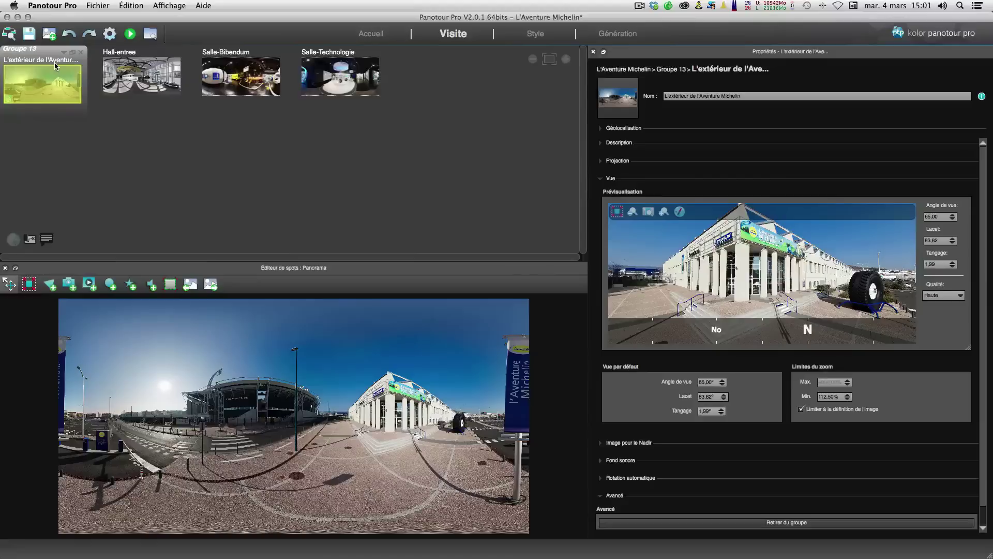
# Move the Hall-entree panorama into the exterior panorama's group and check the properties of both grouped panoramas
pyautogui.click(139, 71)
pyautogui.moveTo(139, 71); pyautogui.dragTo(45, 79)
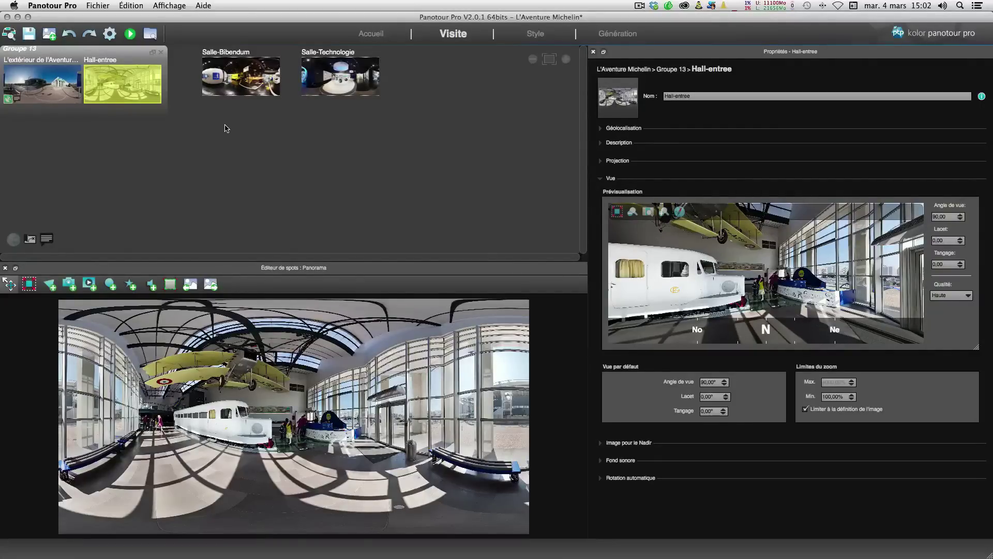
pyautogui.click(46, 83)
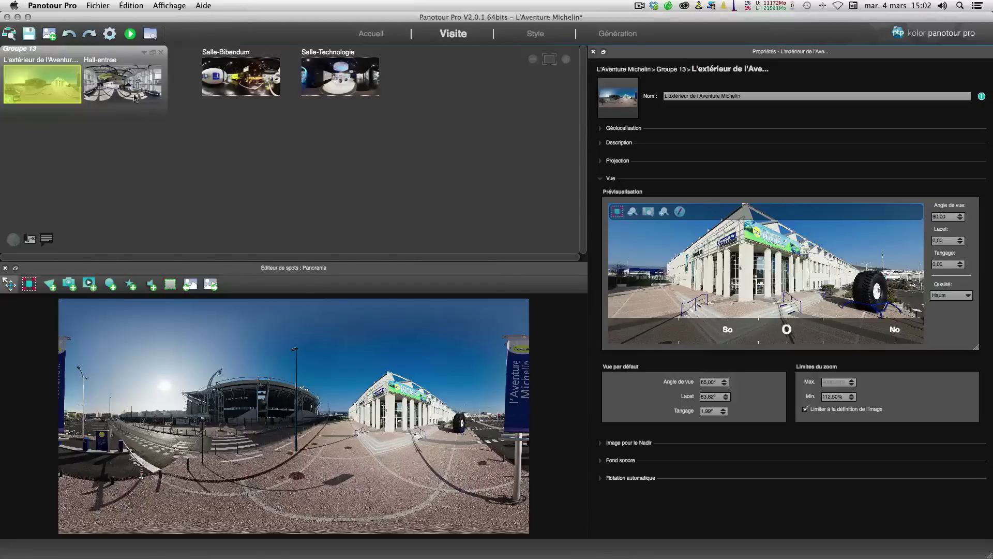
pyautogui.click(120, 82)
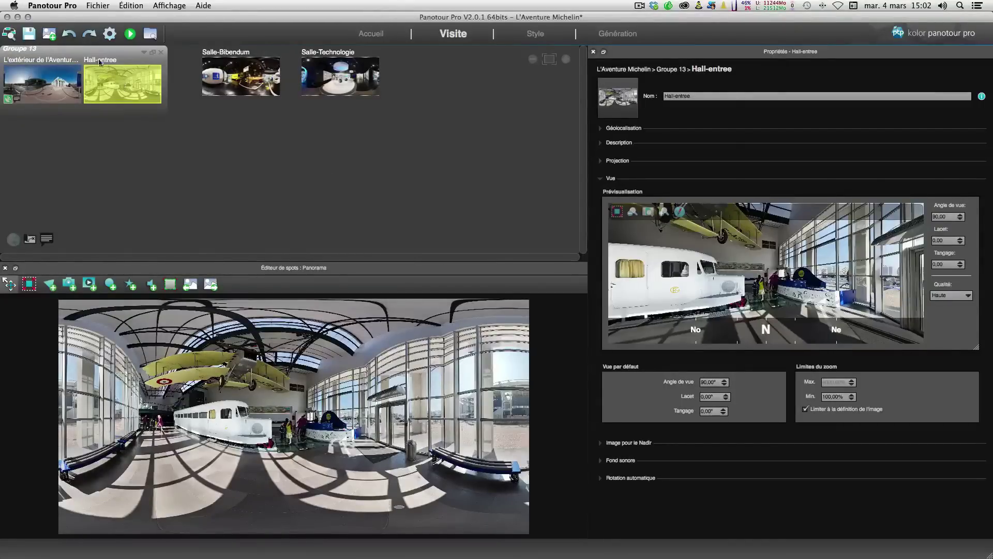
# Rename the group as "L'extérieur de l'Aventure Michelin"
pyautogui.click(83, 54)
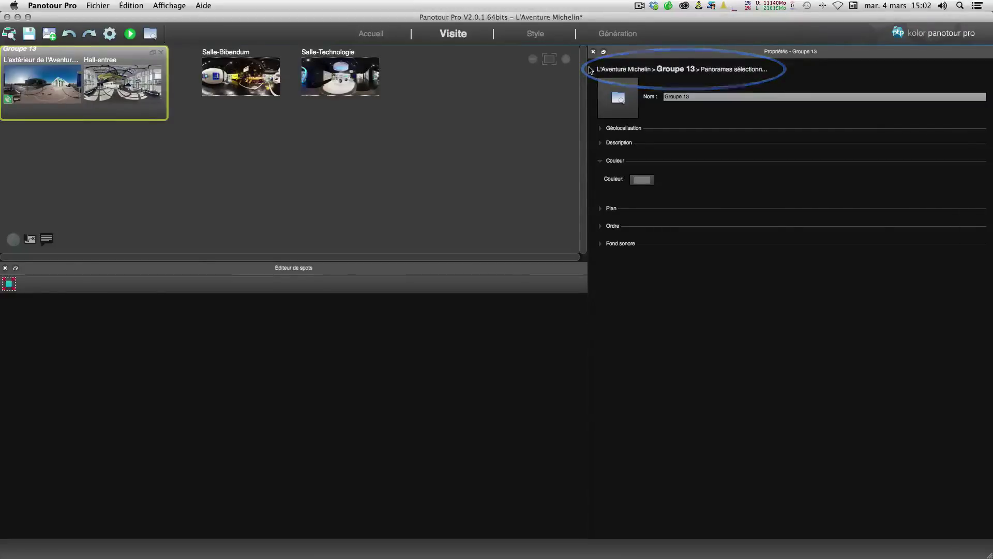
pyautogui.click(673, 97)
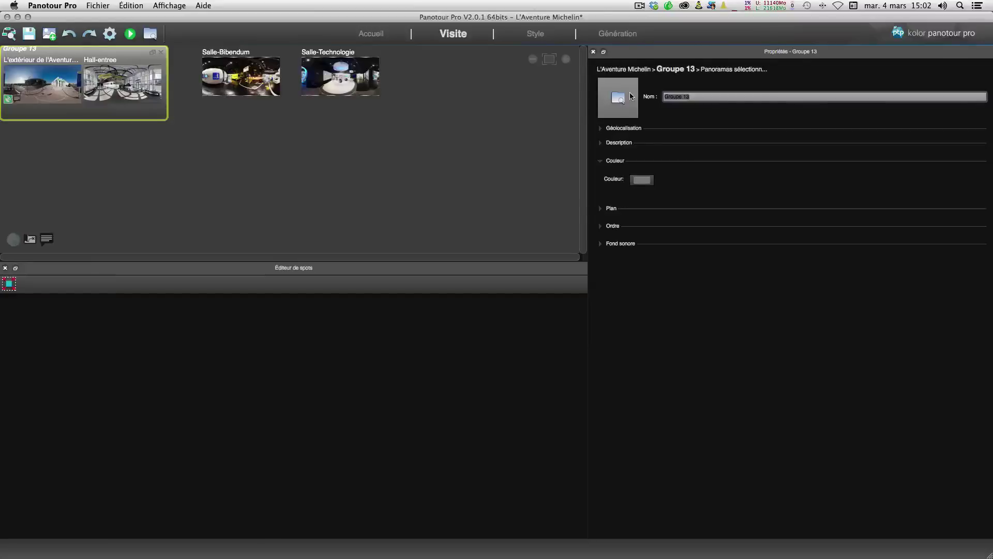
pyautogui.write("L'e")
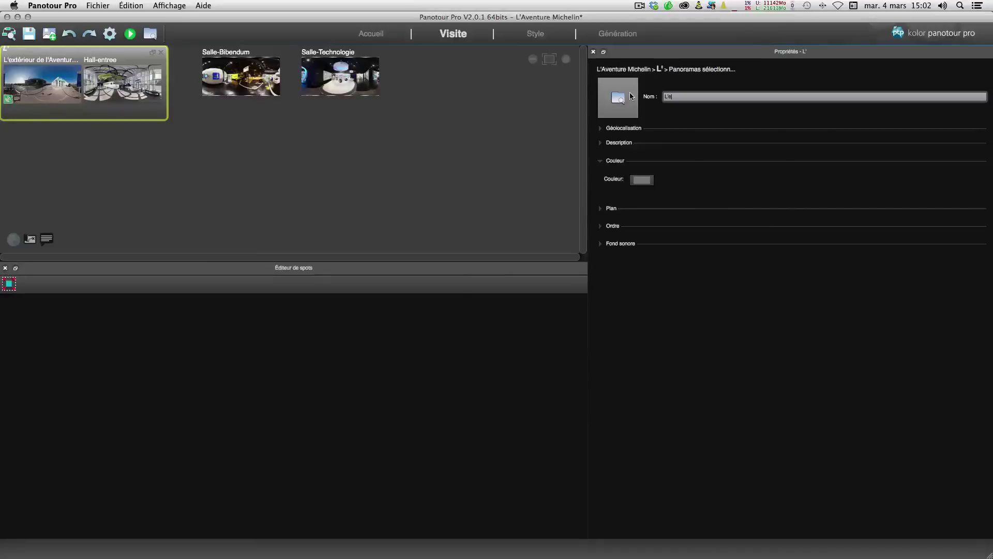
pyautogui.write('xte')
pyautogui.write("rieur de l'Aventure Michelin")
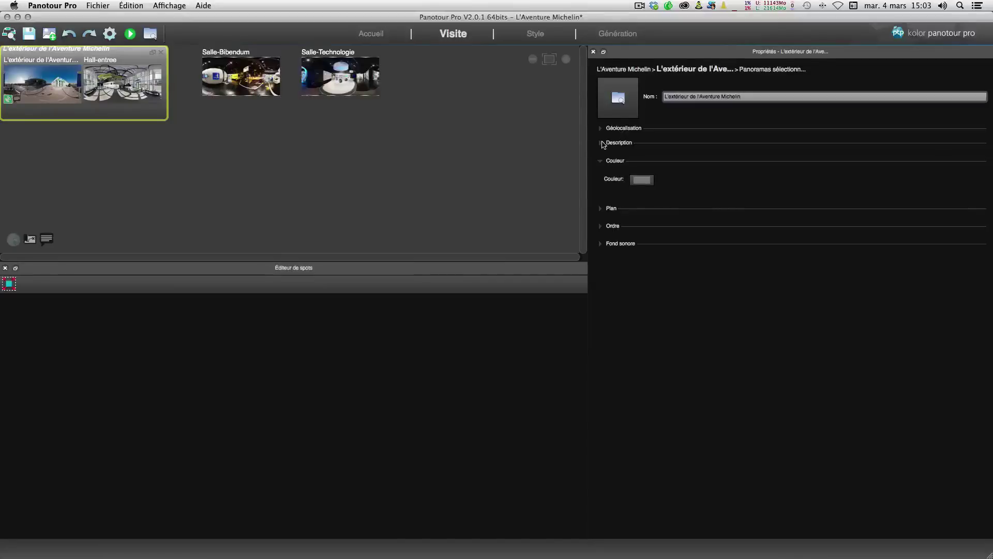
# Examine the group's description settings and the order of its panoramas
pyautogui.click(601, 143)
pyautogui.click(601, 146)
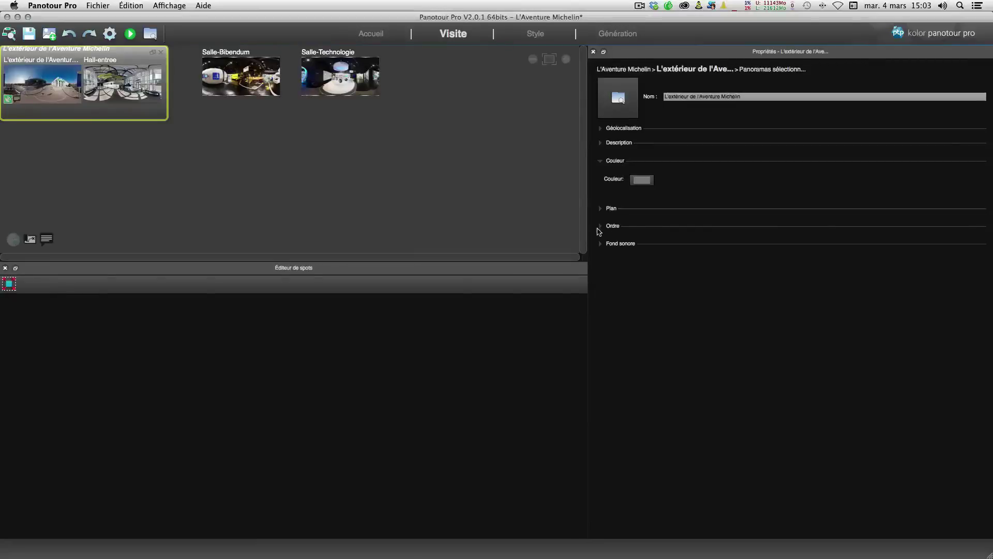
pyautogui.click(600, 226)
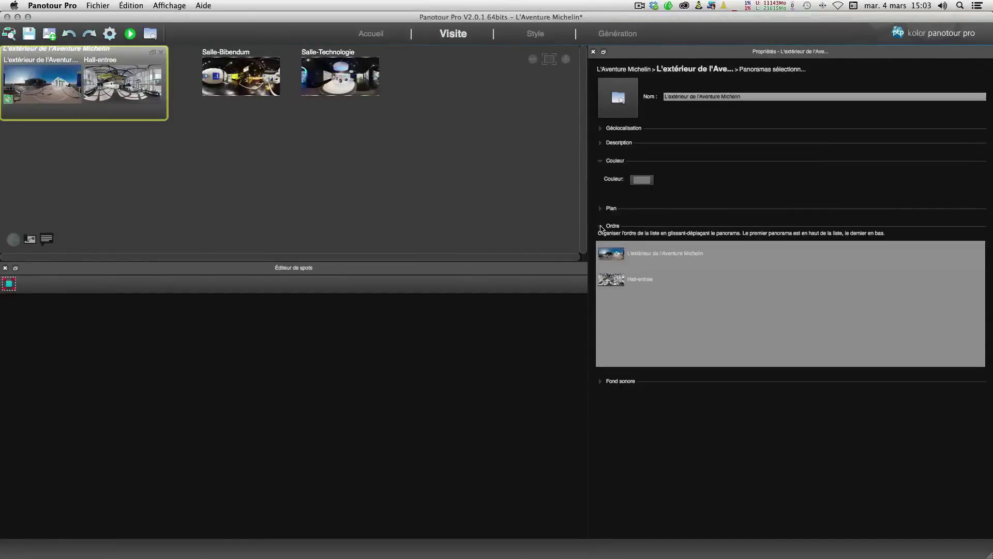
pyautogui.click(600, 227)
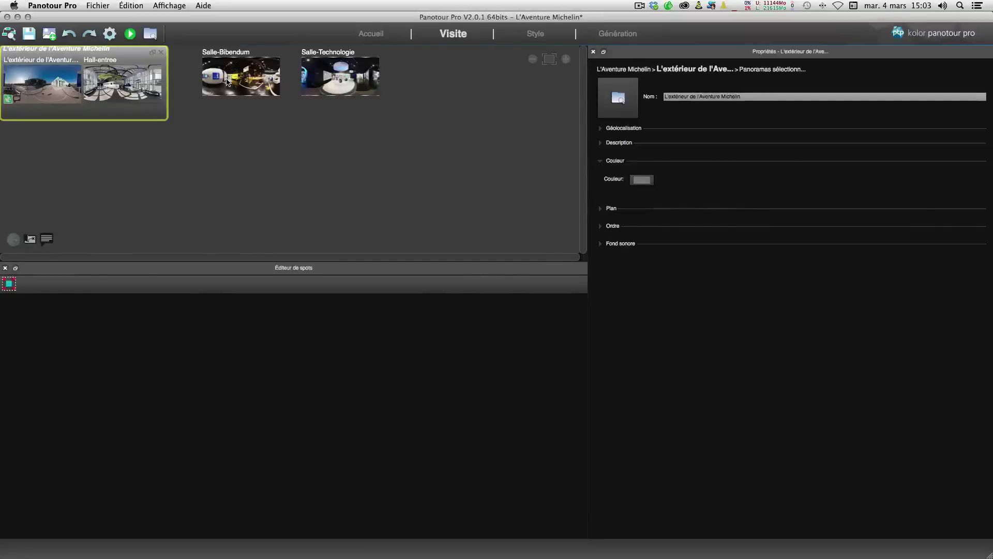
# Set vertical view limits on the Salle-Bibendum panorama, pulling the upper and lower limit lines slightly inward past the jagged image edges
pyautogui.click(228, 82)
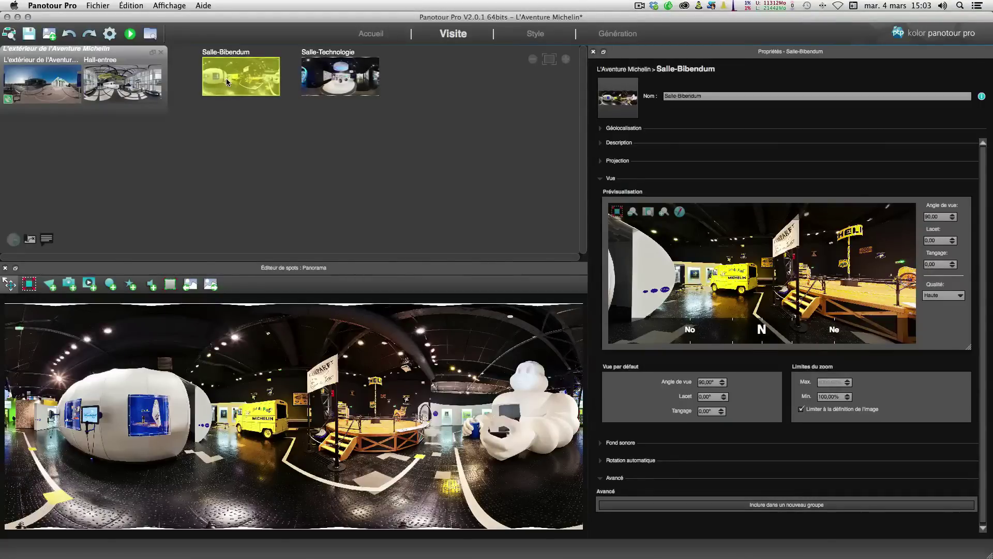
pyautogui.click(41, 84)
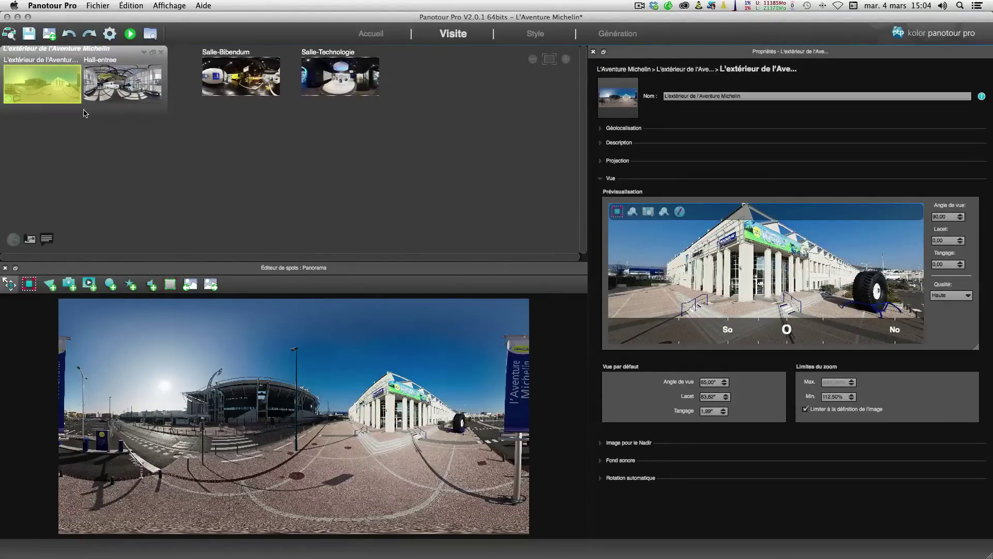
pyautogui.click(234, 81)
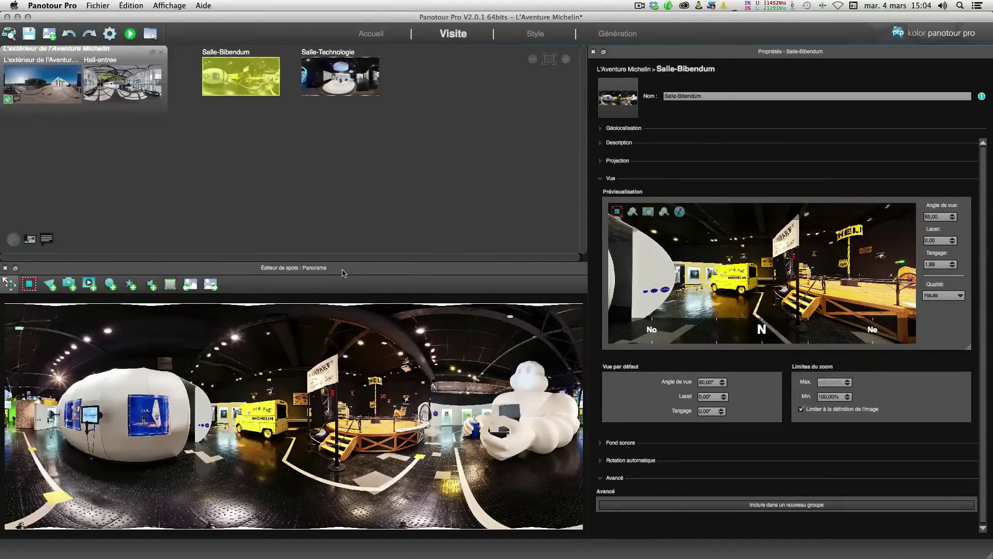
pyautogui.click(171, 285)
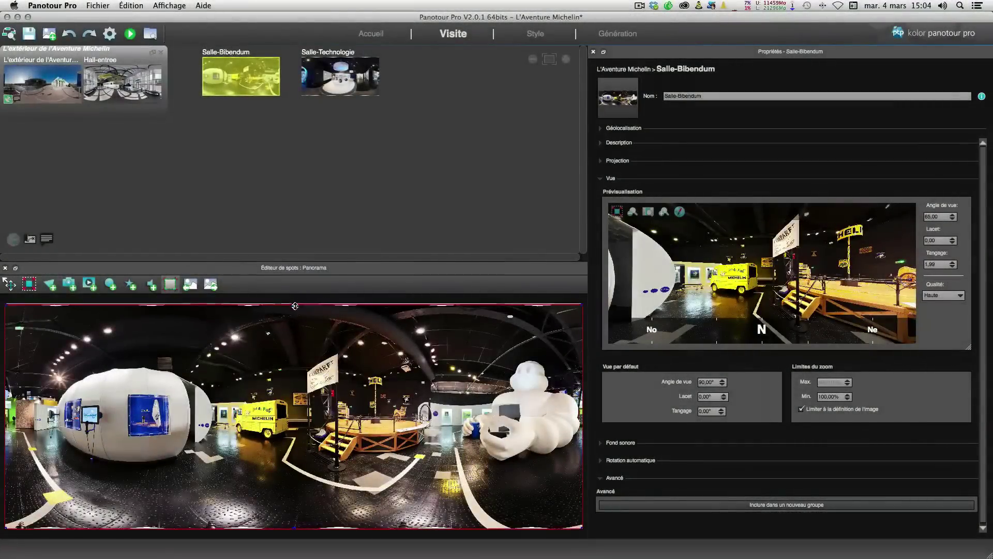
pyautogui.moveTo(295, 306); pyautogui.dragTo(294, 311)
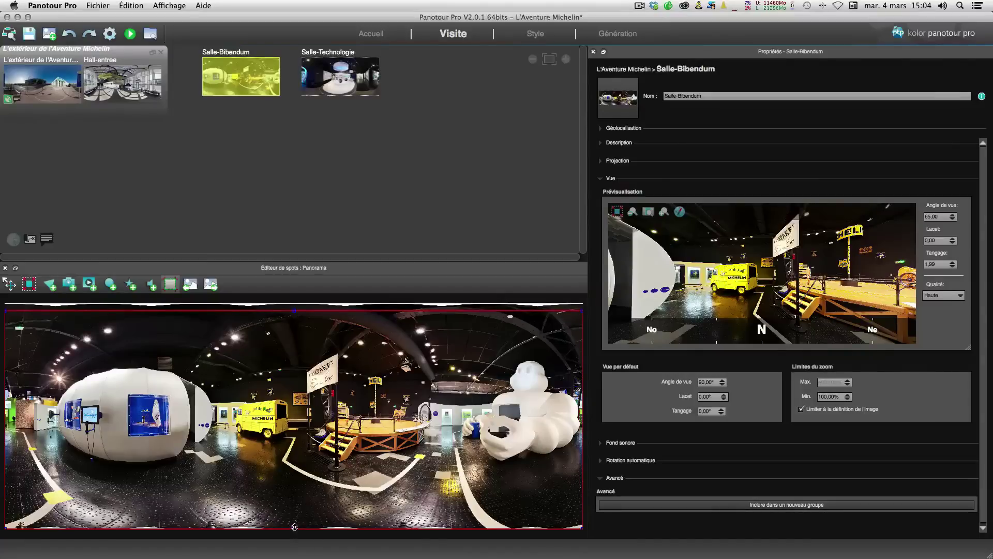
pyautogui.moveTo(294, 529); pyautogui.dragTo(295, 516)
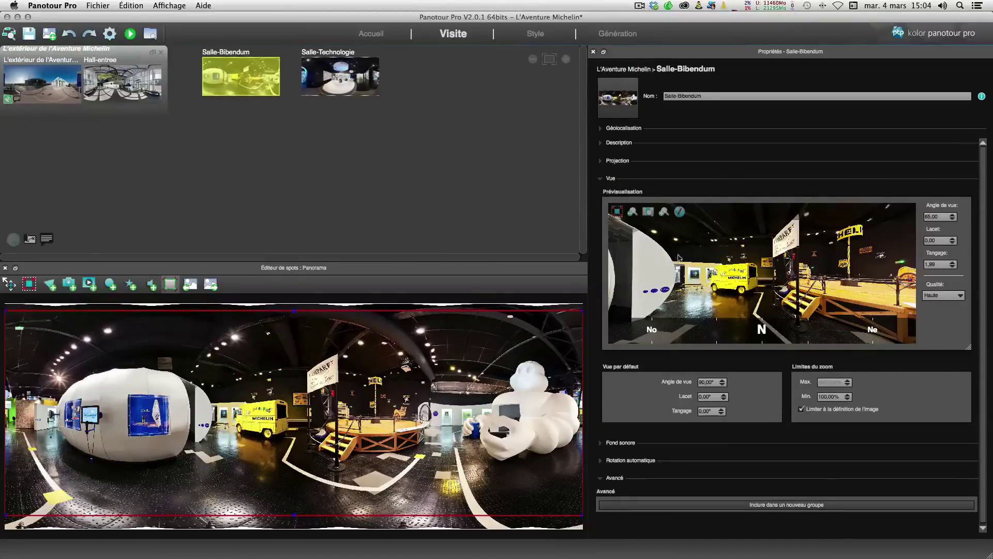
# Turn the Salle-Bibendum preview down, up and around the room to check the view limits
pyautogui.moveTo(716, 282); pyautogui.dragTo(718, 247)
pyautogui.scroll(-3, 718, 247)
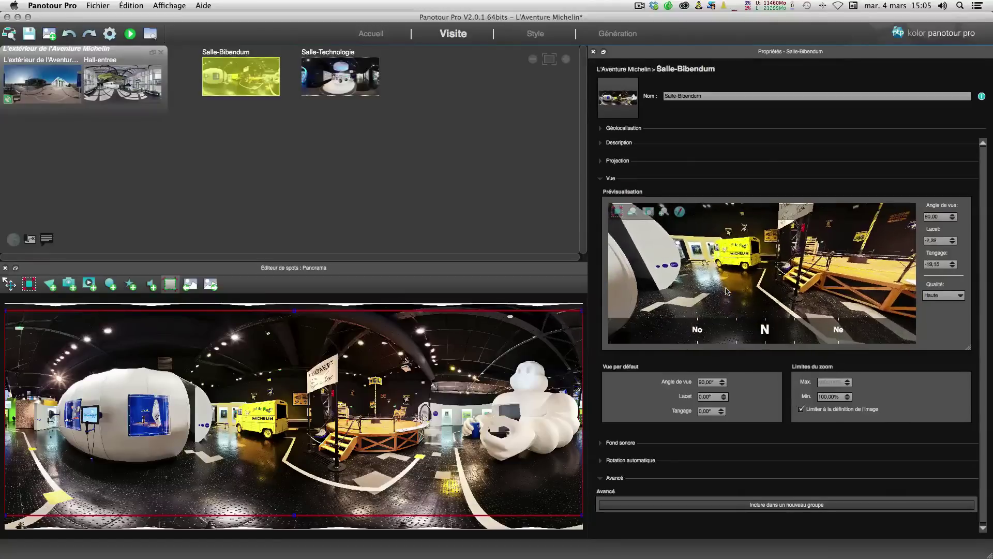
pyautogui.moveTo(713, 282); pyautogui.dragTo(810, 287)
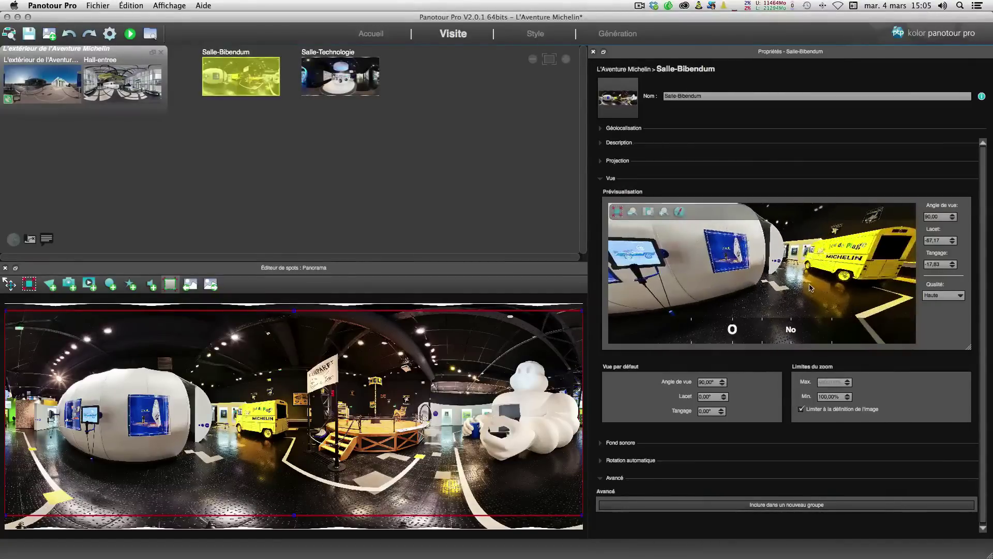
pyautogui.moveTo(682, 287); pyautogui.dragTo(755, 282)
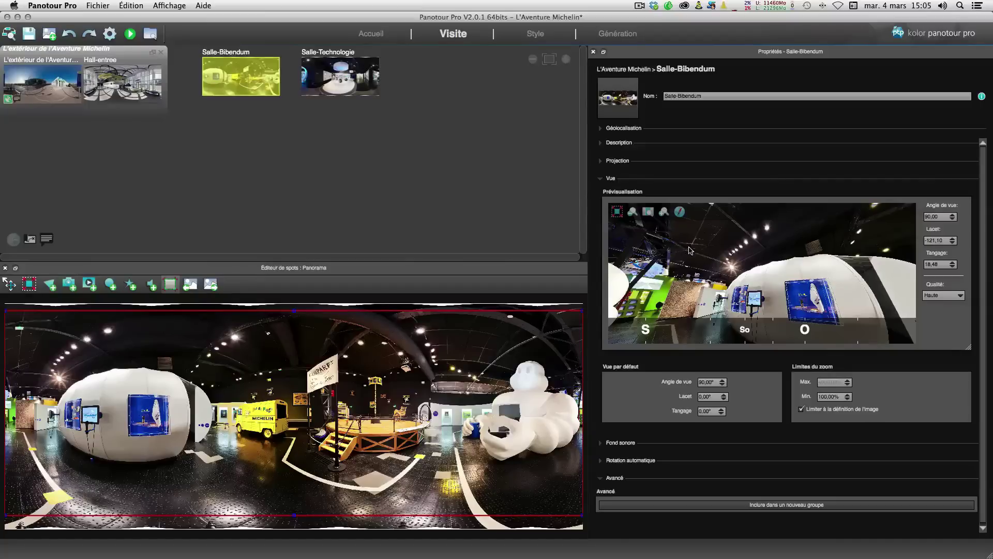
pyautogui.moveTo(680, 265); pyautogui.dragTo(806, 282)
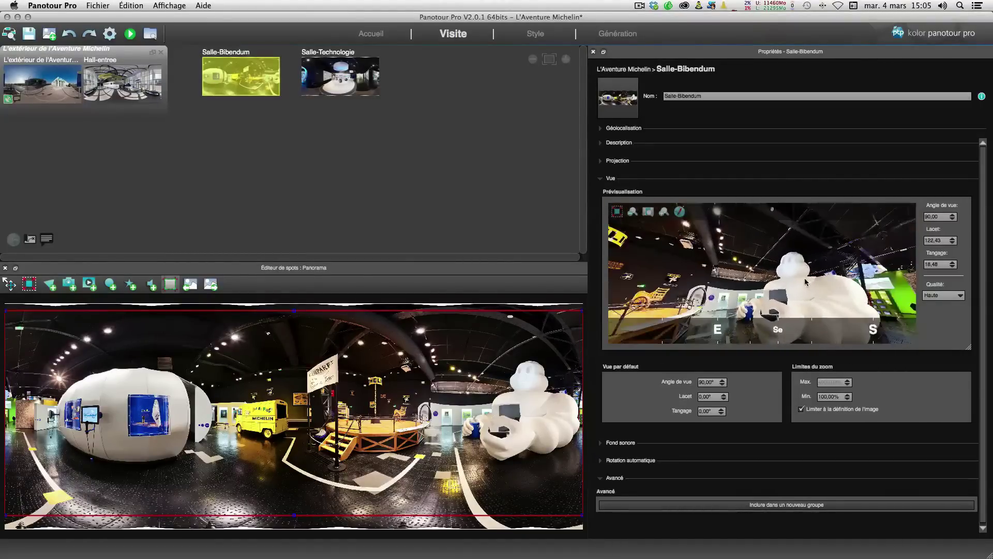